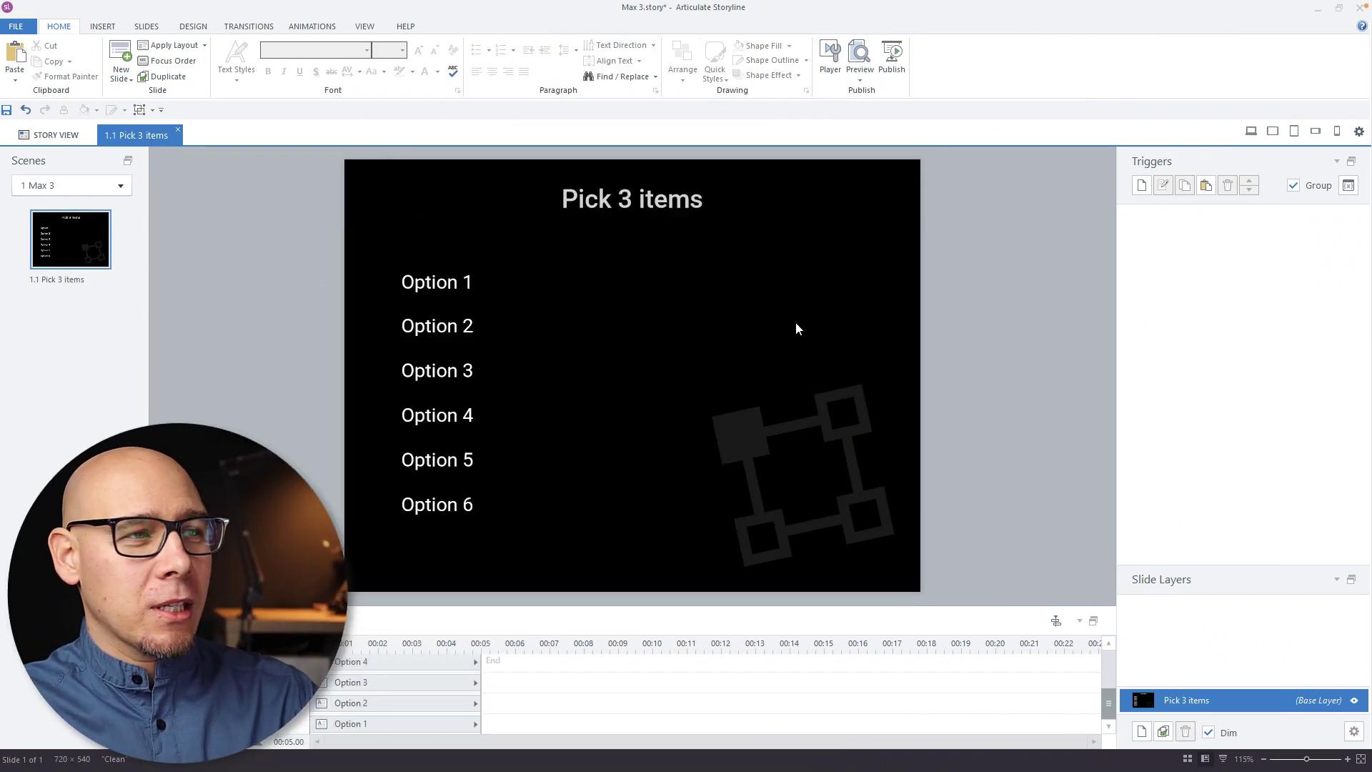
Preview the Pick 3 items slide with F12
key(F12)
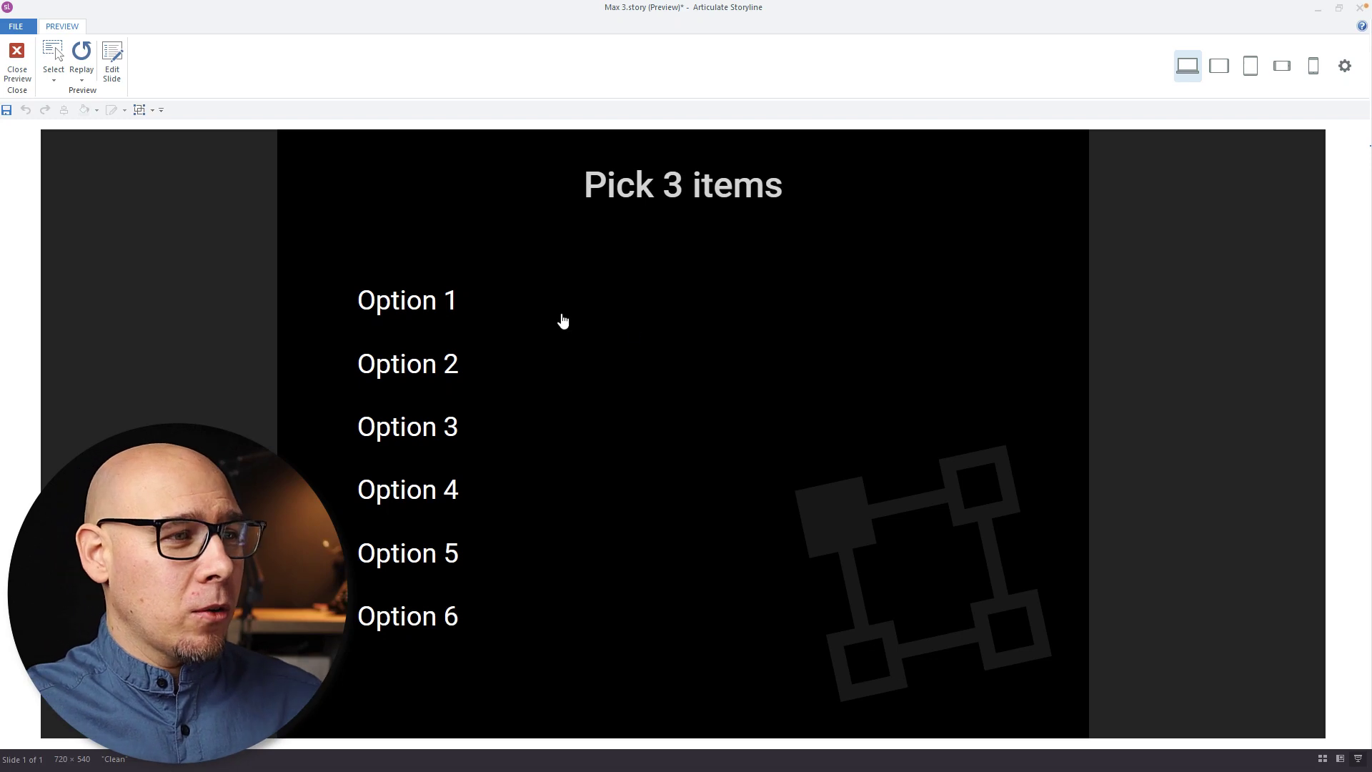
Pick all six options, Option 1 through Option 6, in the preview
click(439, 302)
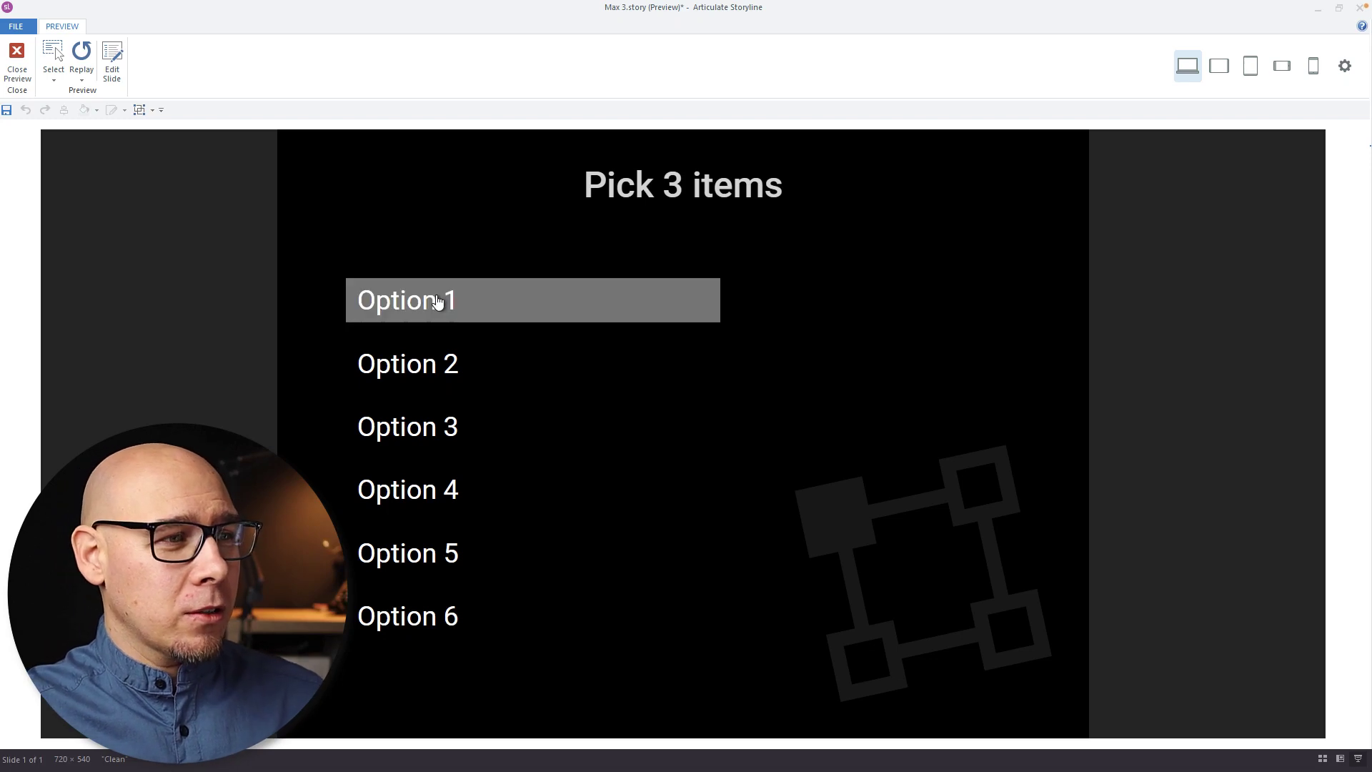
click(451, 369)
click(451, 425)
click(442, 493)
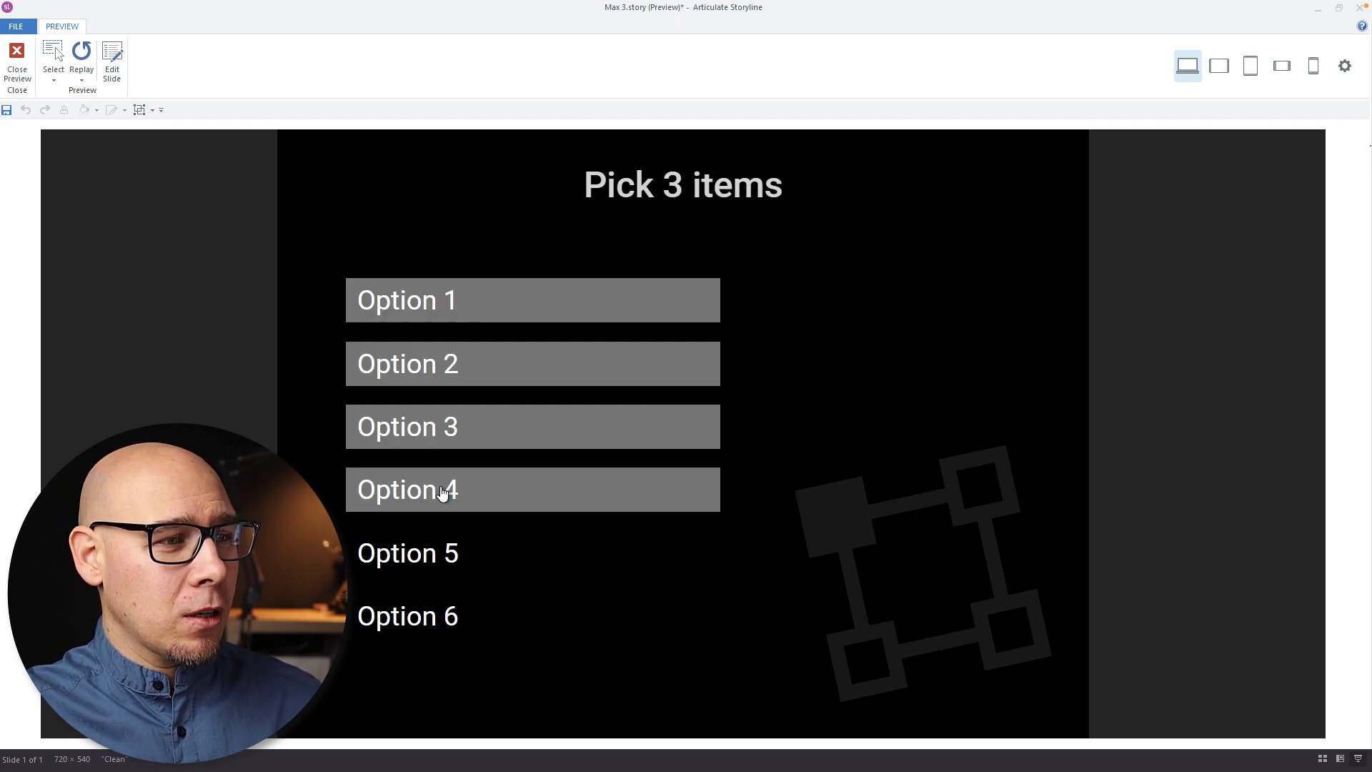
click(432, 557)
click(429, 614)
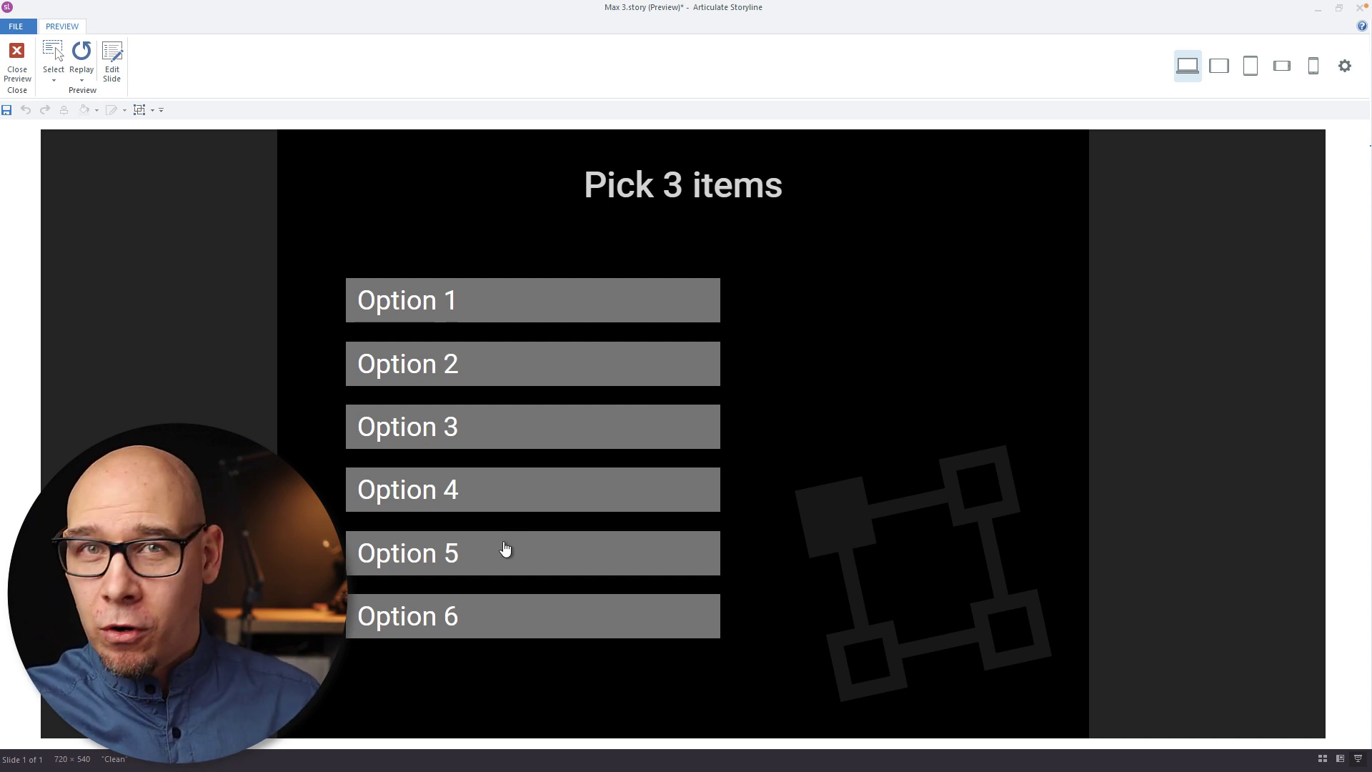
Toggle Options 4–6, then 3, 2 and 1, off and on again, then leave the preview
click(500, 504)
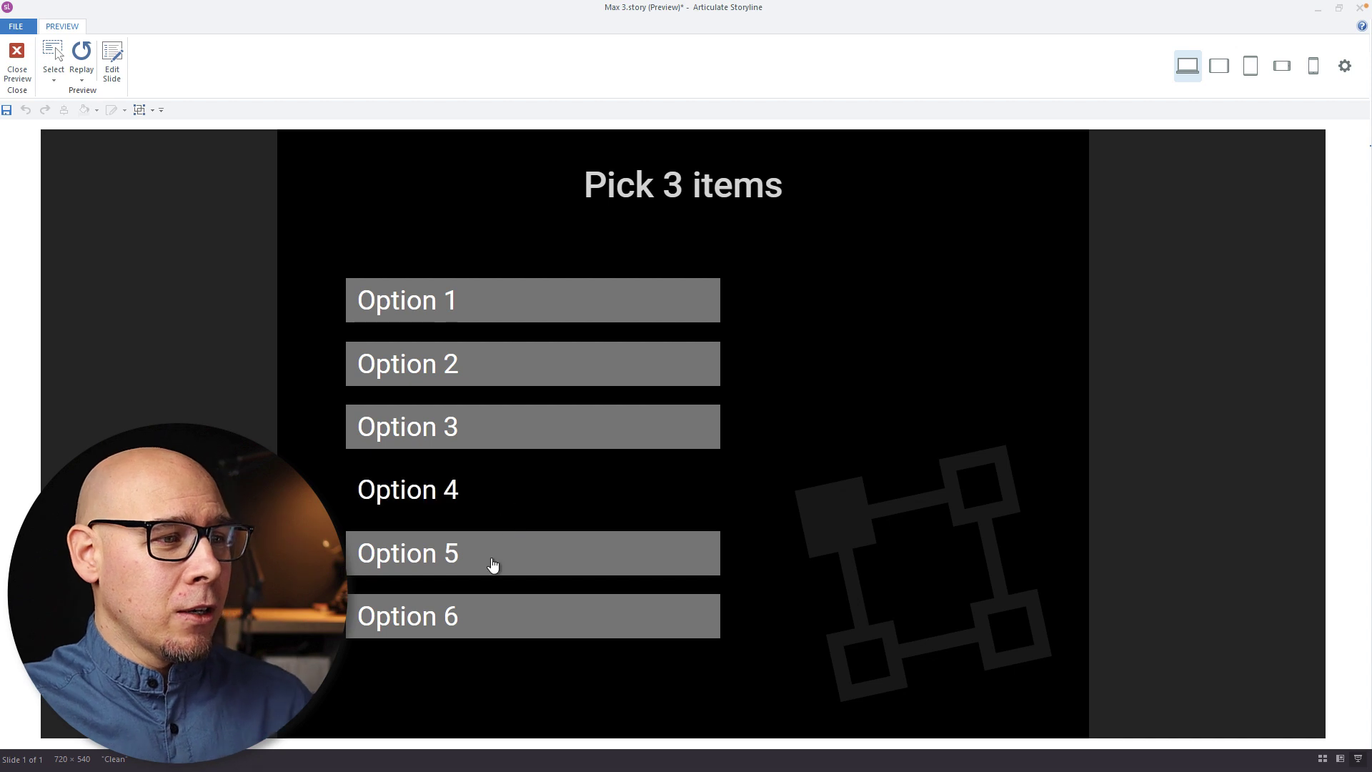
click(493, 564)
click(481, 611)
click(482, 486)
click(513, 428)
click(522, 364)
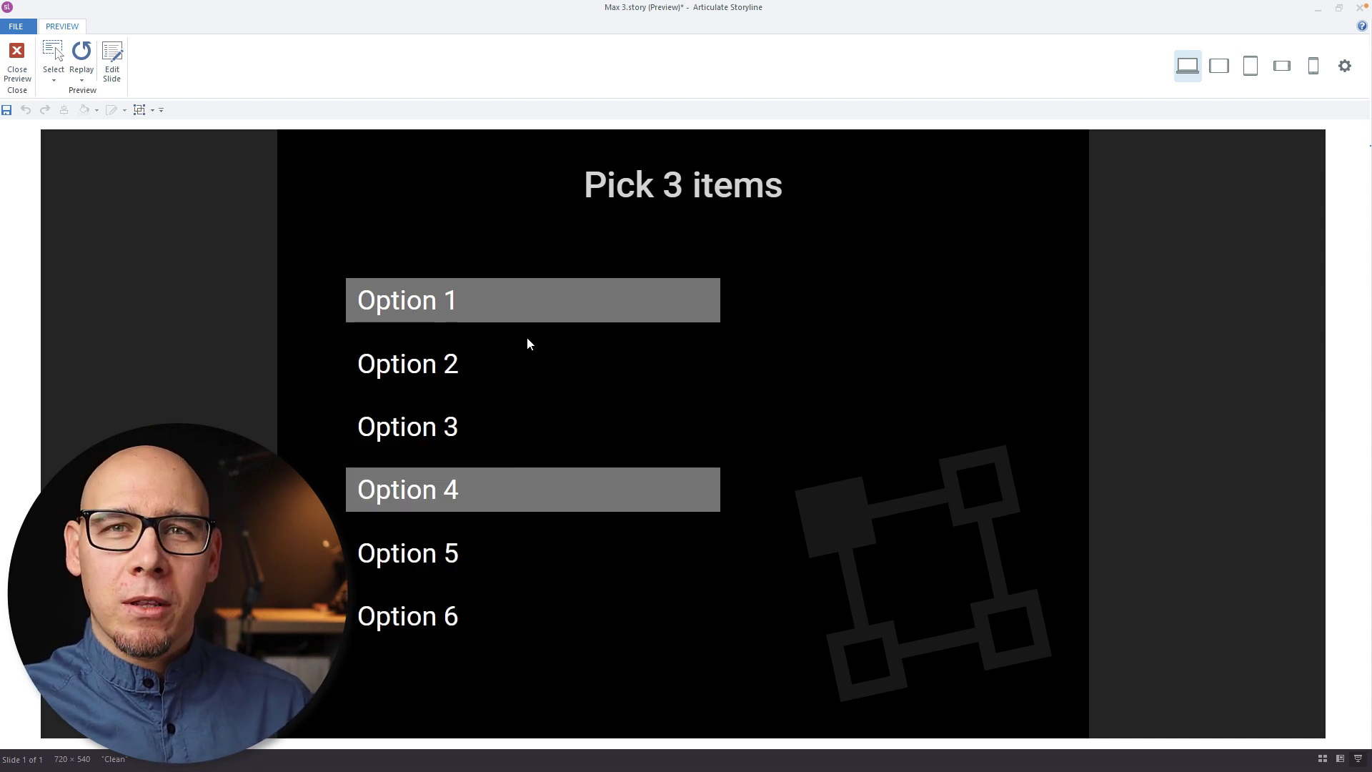
click(529, 314)
click(476, 371)
click(17, 59)
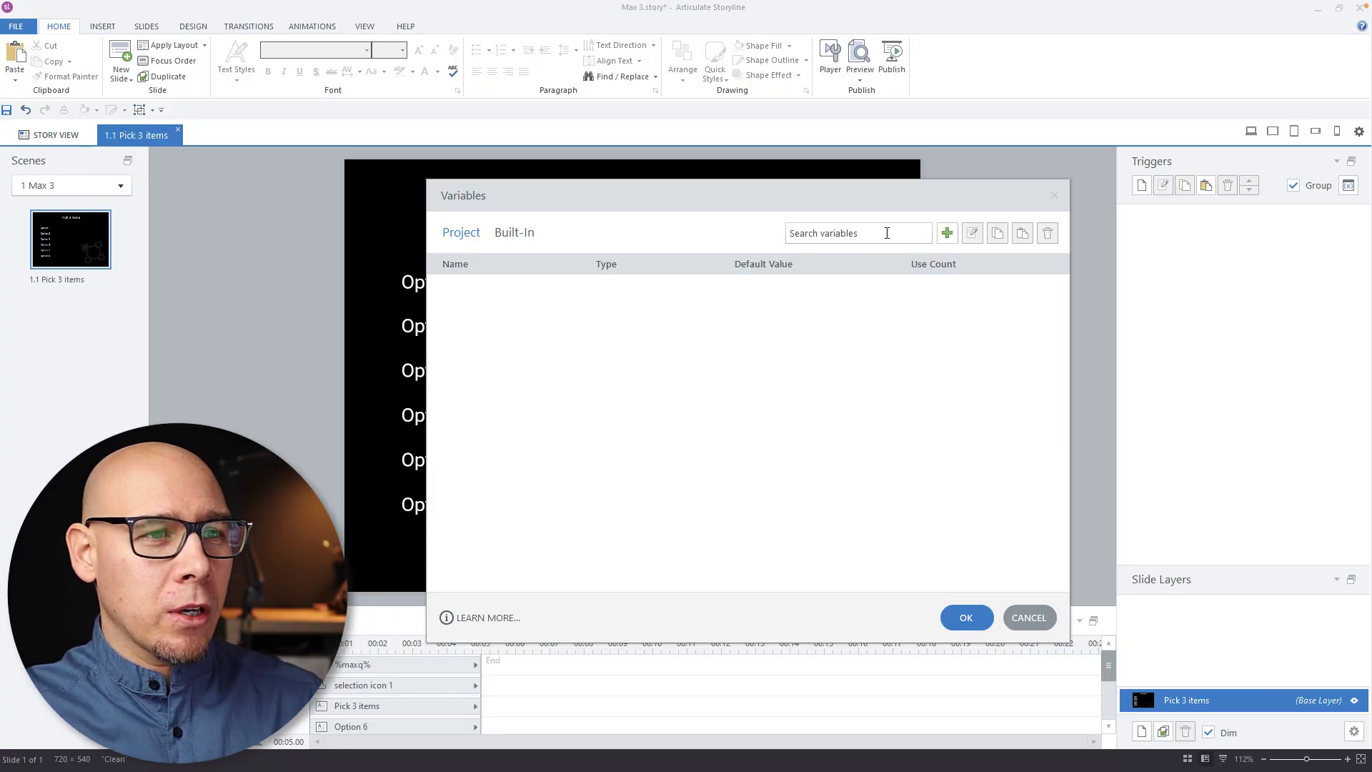
Create a Number project variable named maxq with default value 0
click(950, 233)
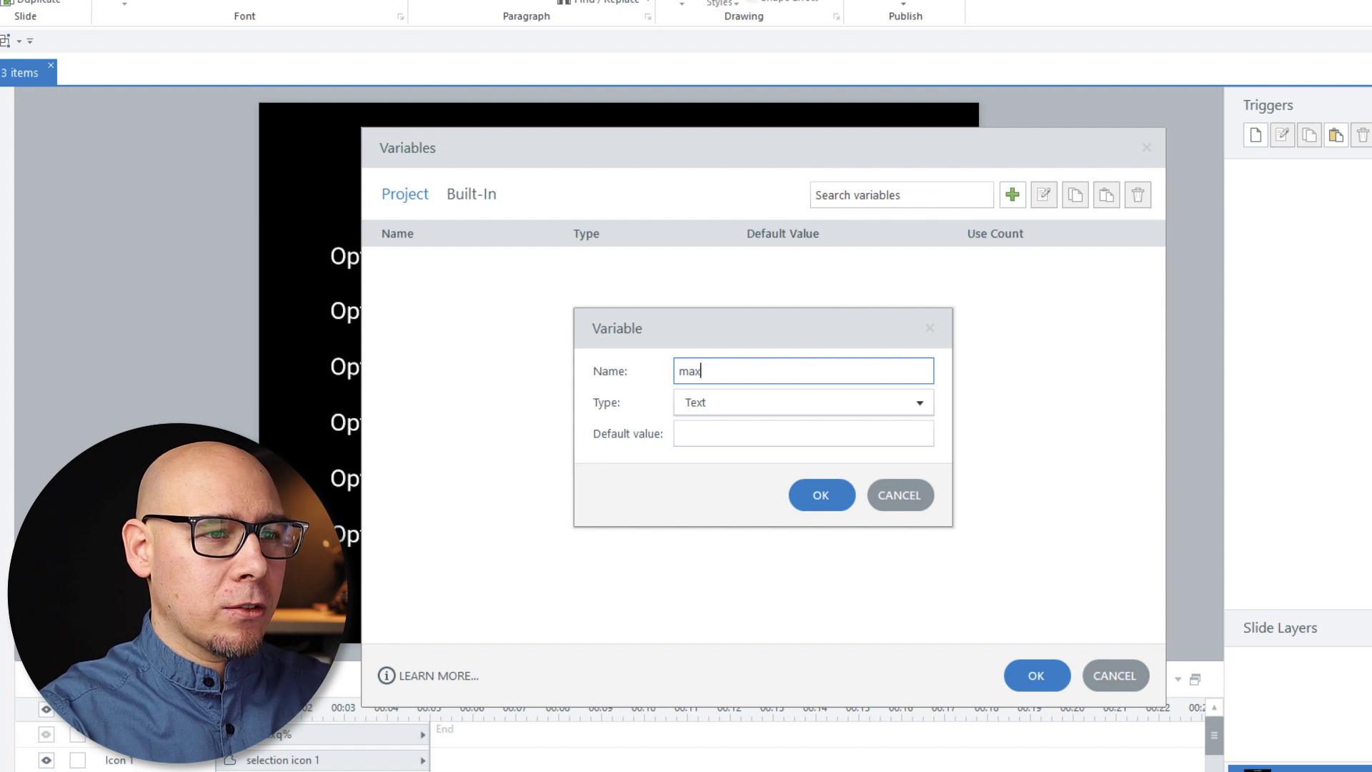
click(707, 403)
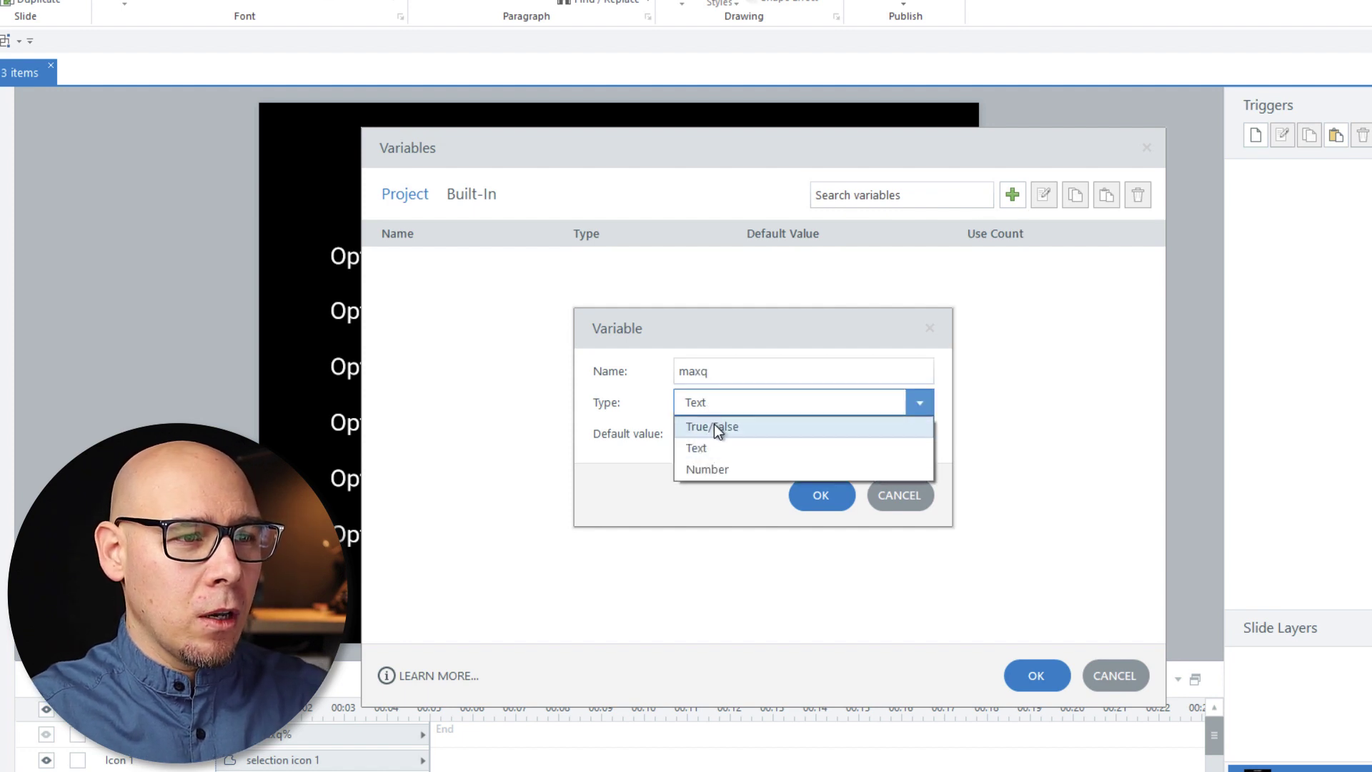
click(723, 465)
click(822, 495)
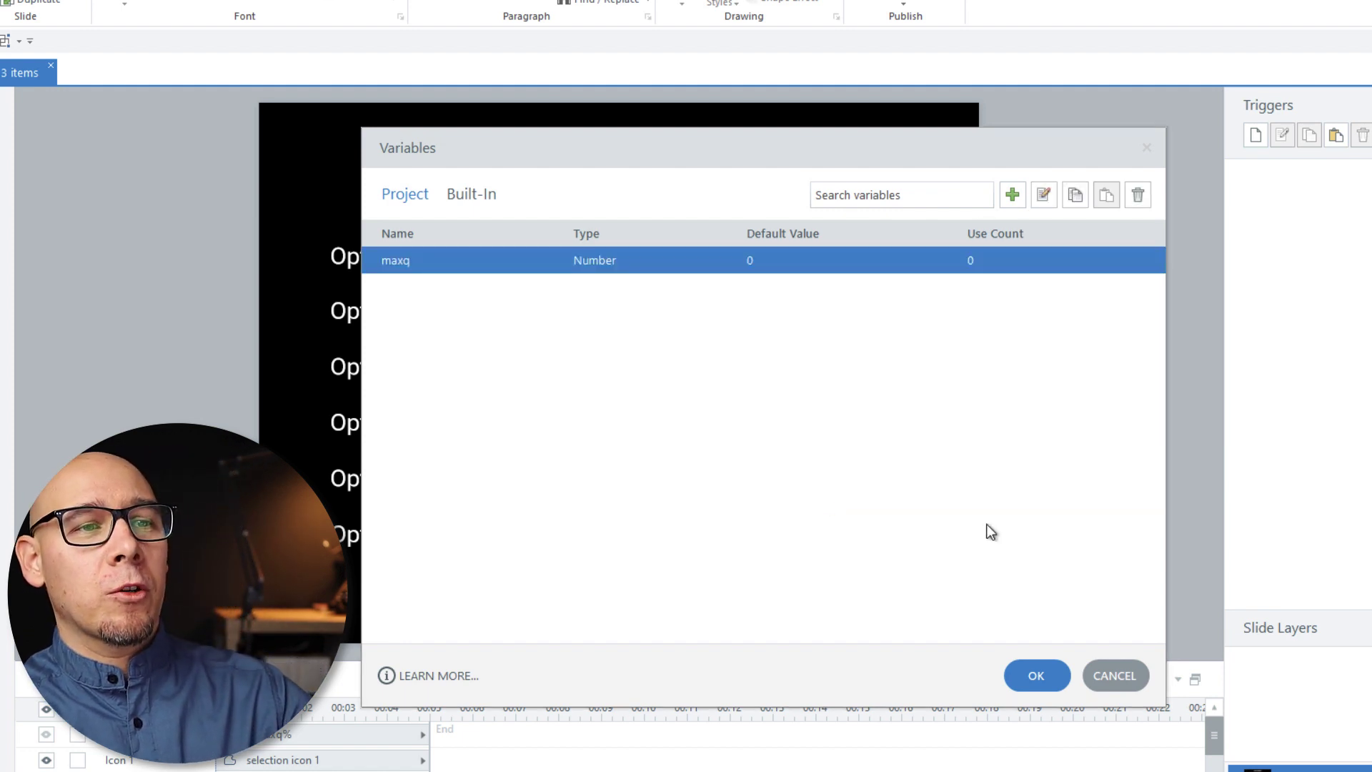
click(1036, 672)
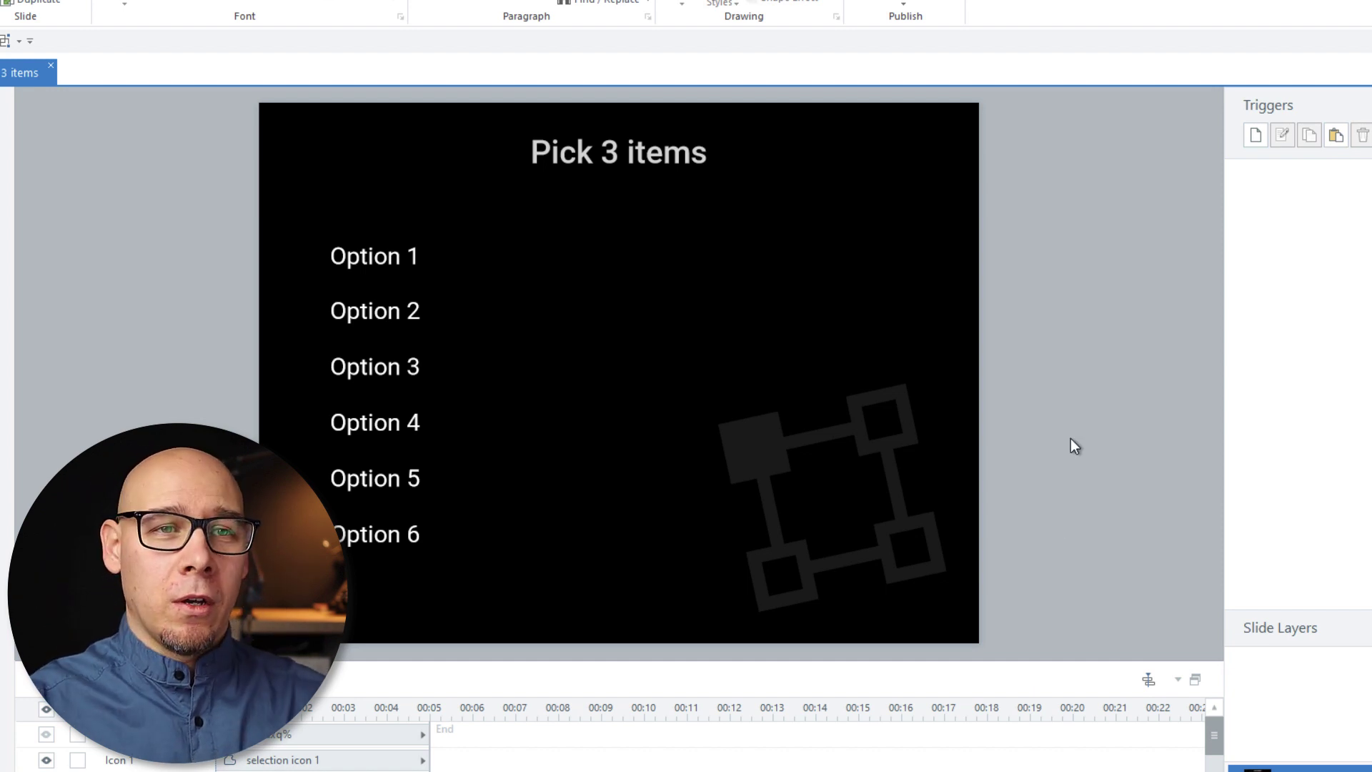
Start a new trigger whose action is Adjust variable, adding value 1 to maxq
click(1256, 135)
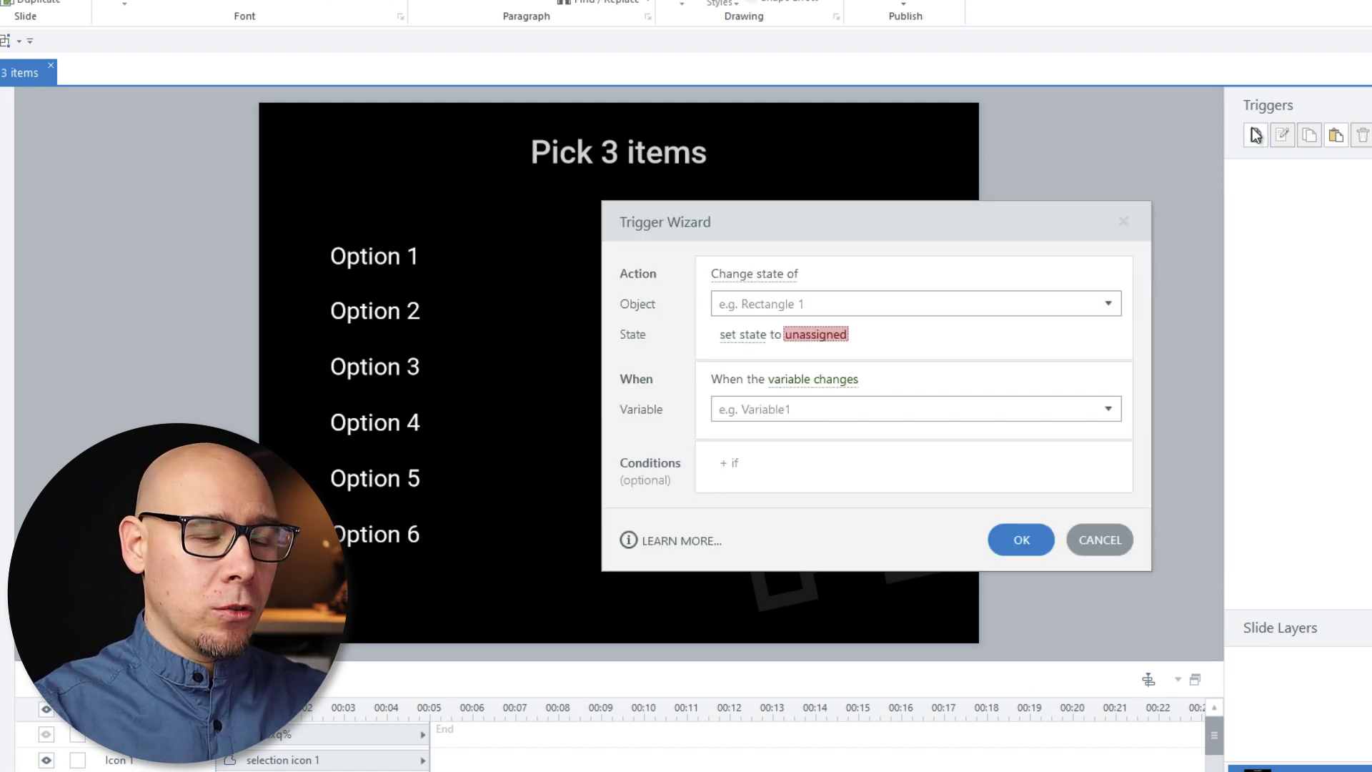
click(744, 276)
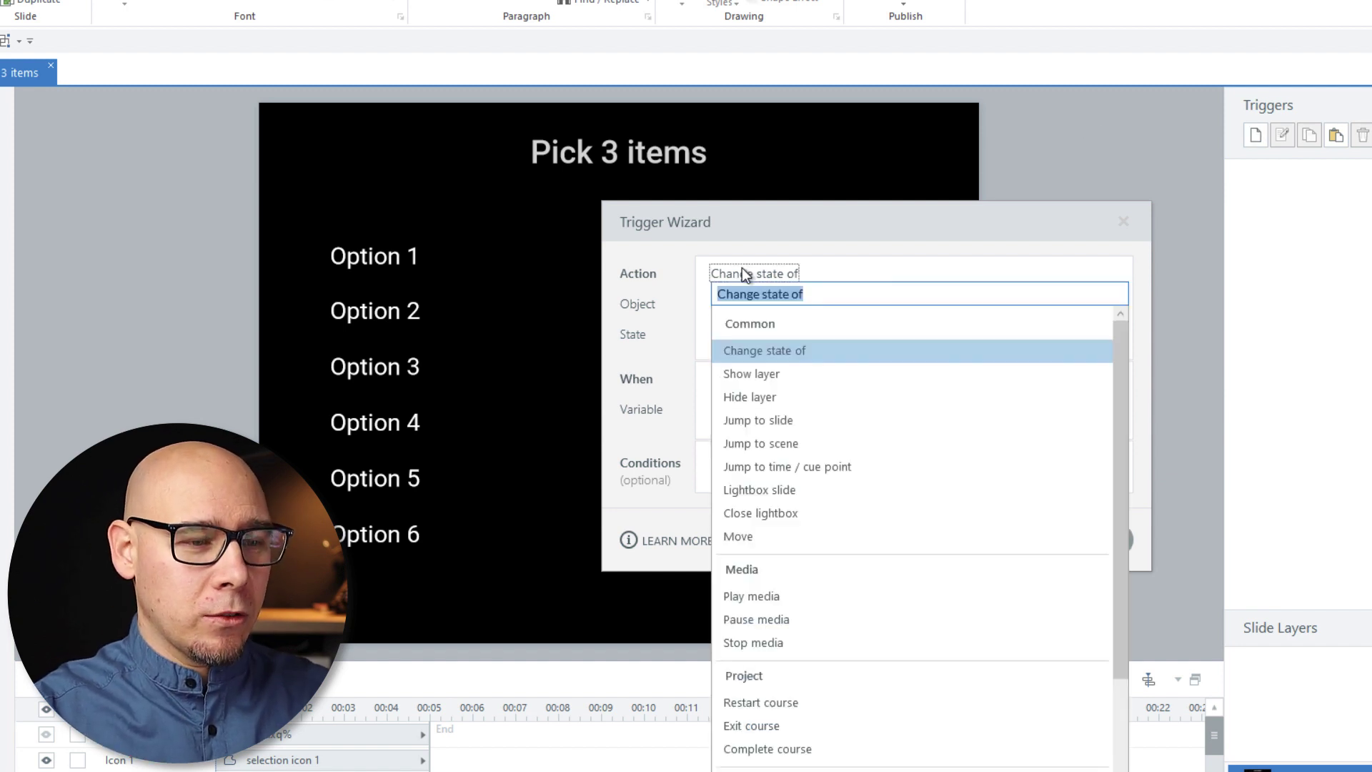
text(adju)
key(Return)
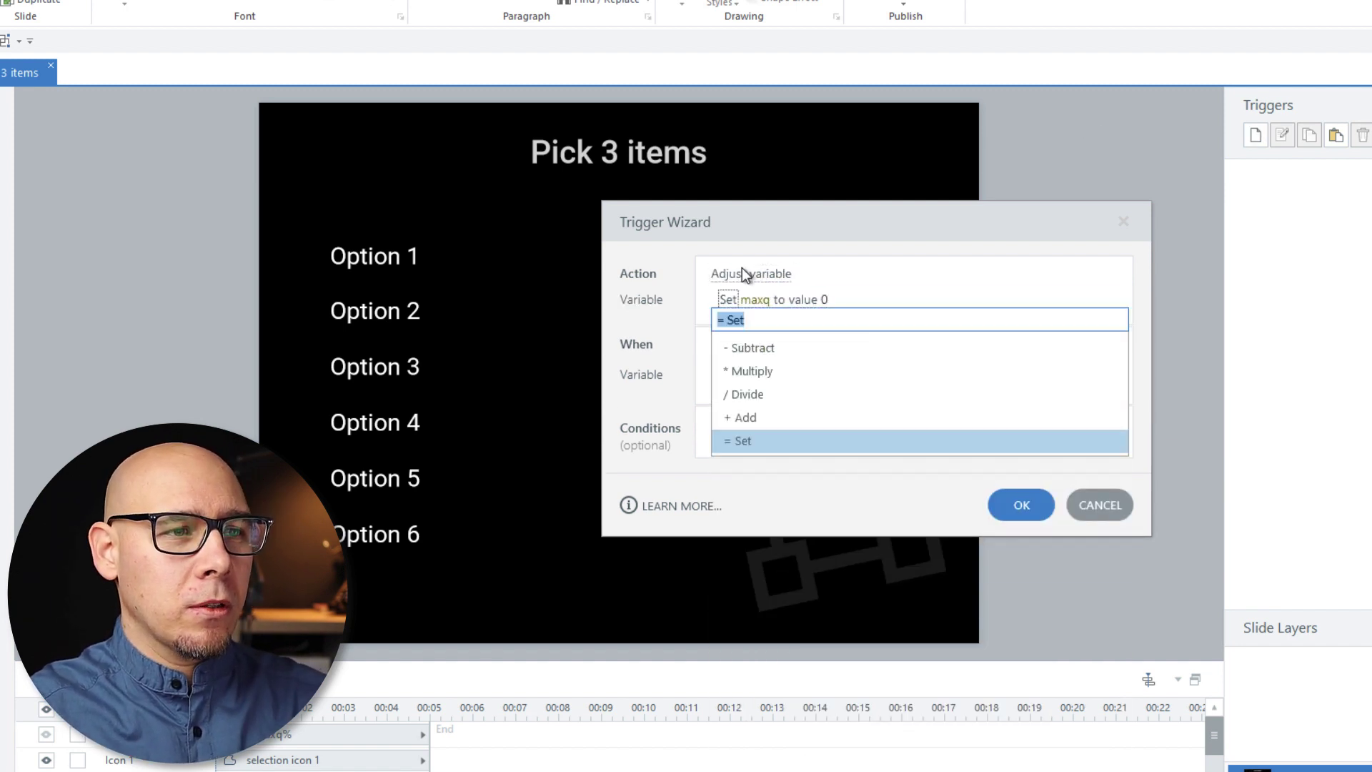
click(748, 416)
click(781, 300)
text(1)
key(Return)
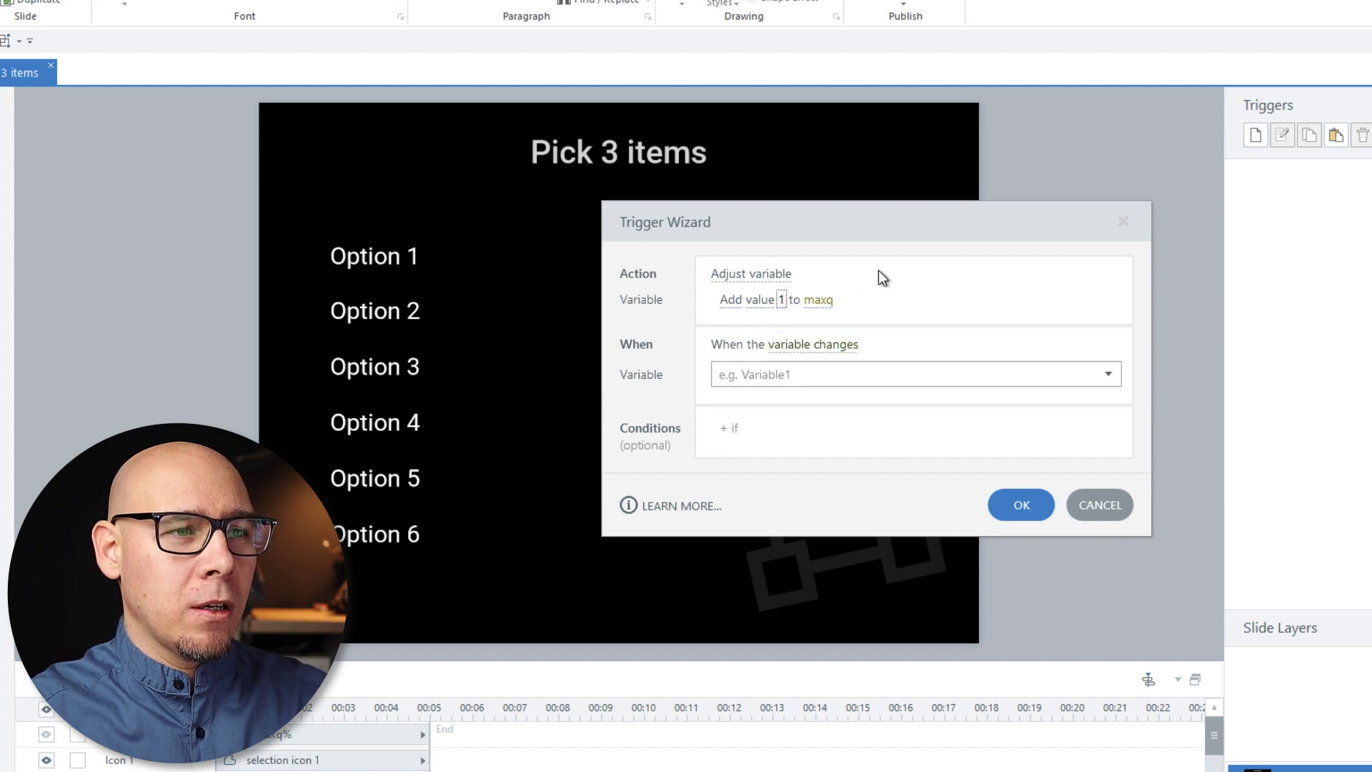
Fire the trigger when Option 1's state is Selected, and save it
click(806, 346)
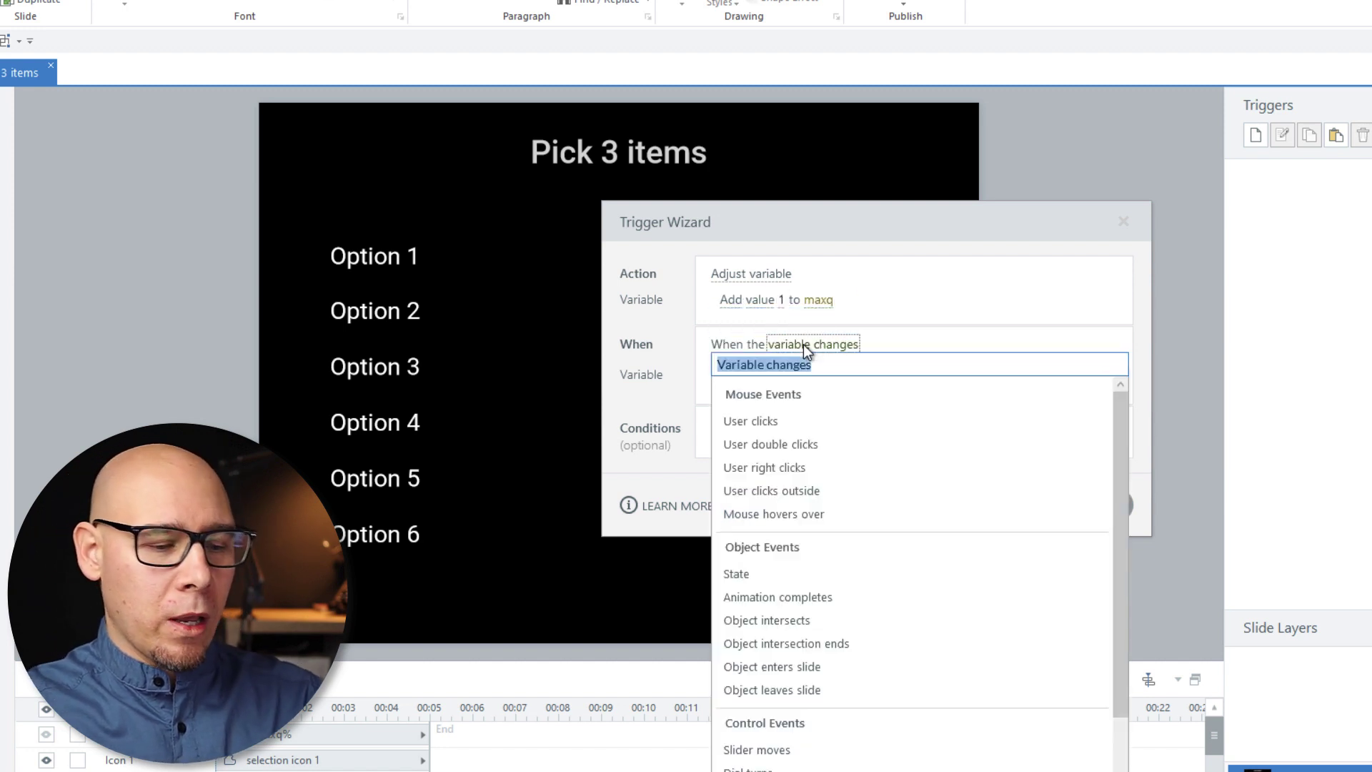
text(state)
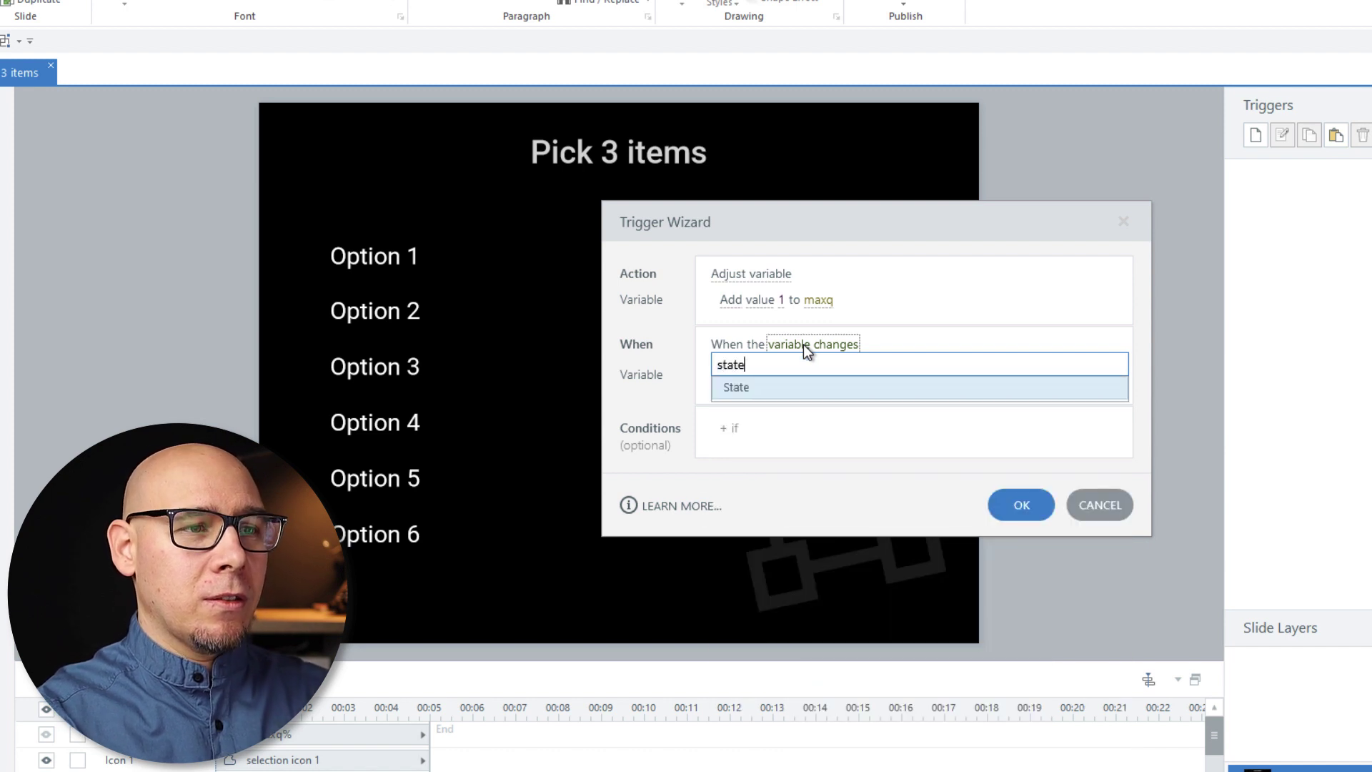
key(Return)
click(785, 383)
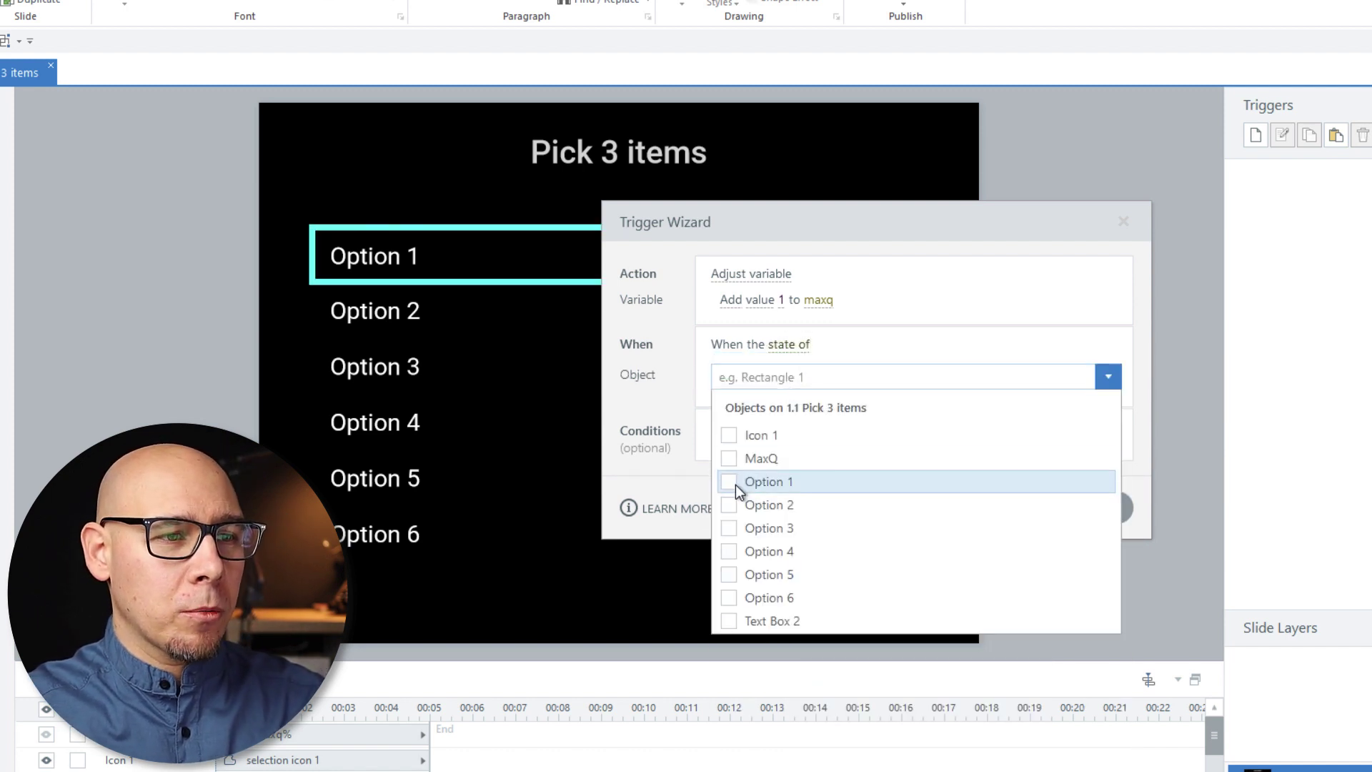
click(751, 484)
click(641, 408)
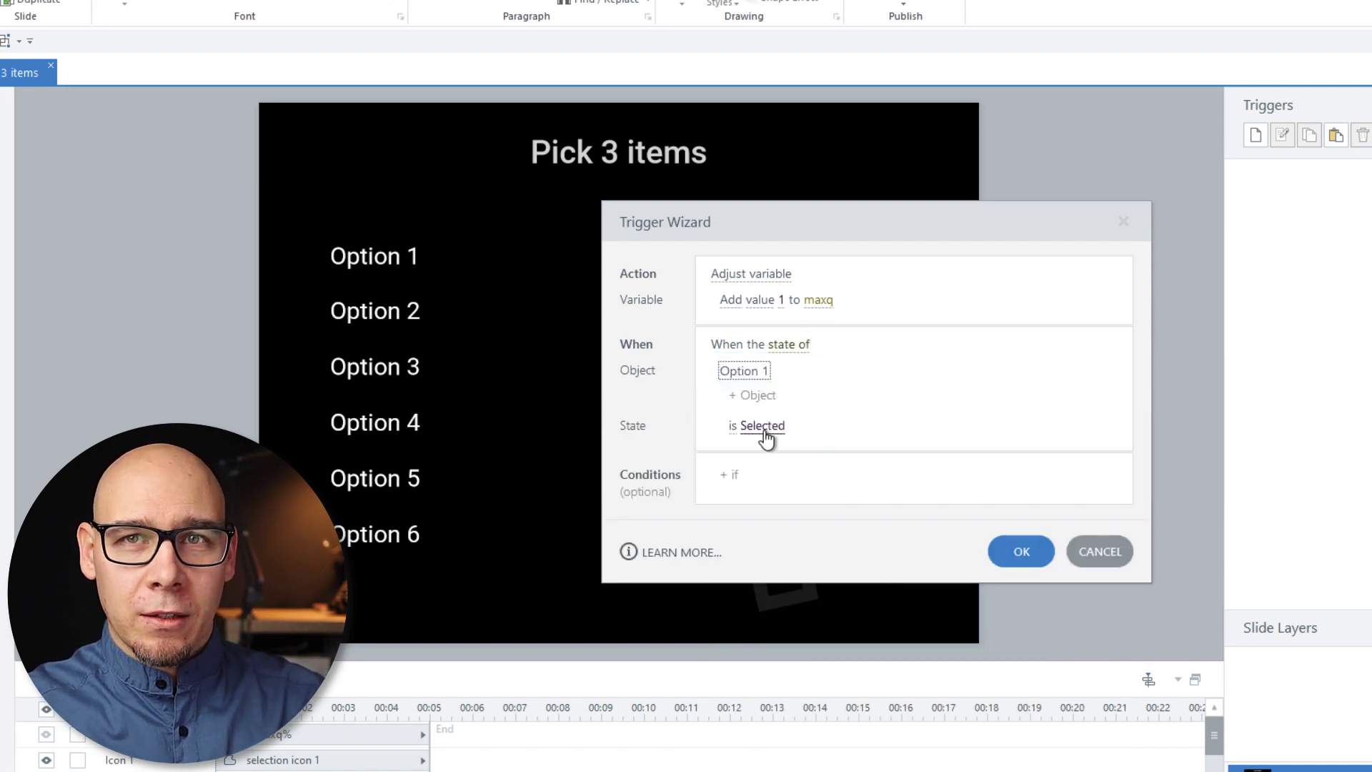
click(1018, 549)
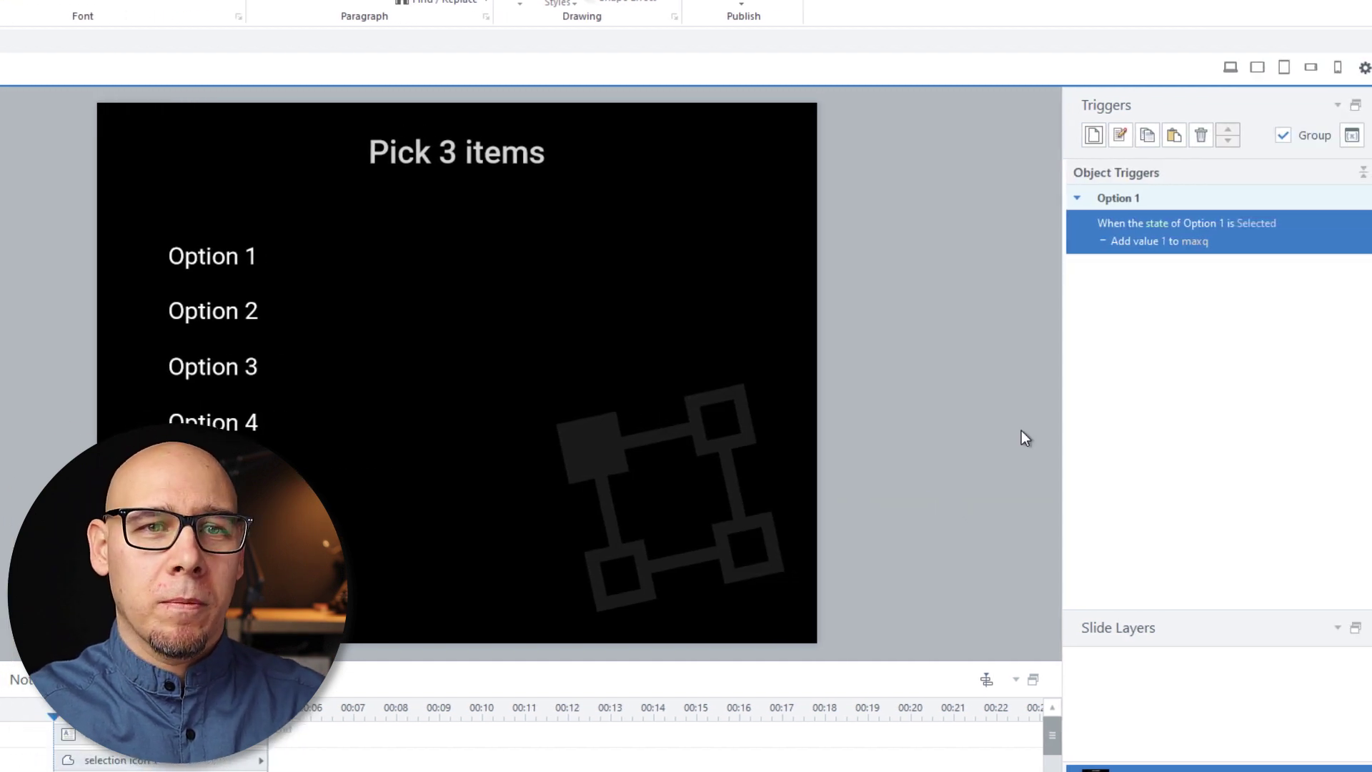
Duplicate the Option 1 trigger so it subtracts 1 from maxq when Option 1 is not Selected
click(1140, 136)
click(1165, 135)
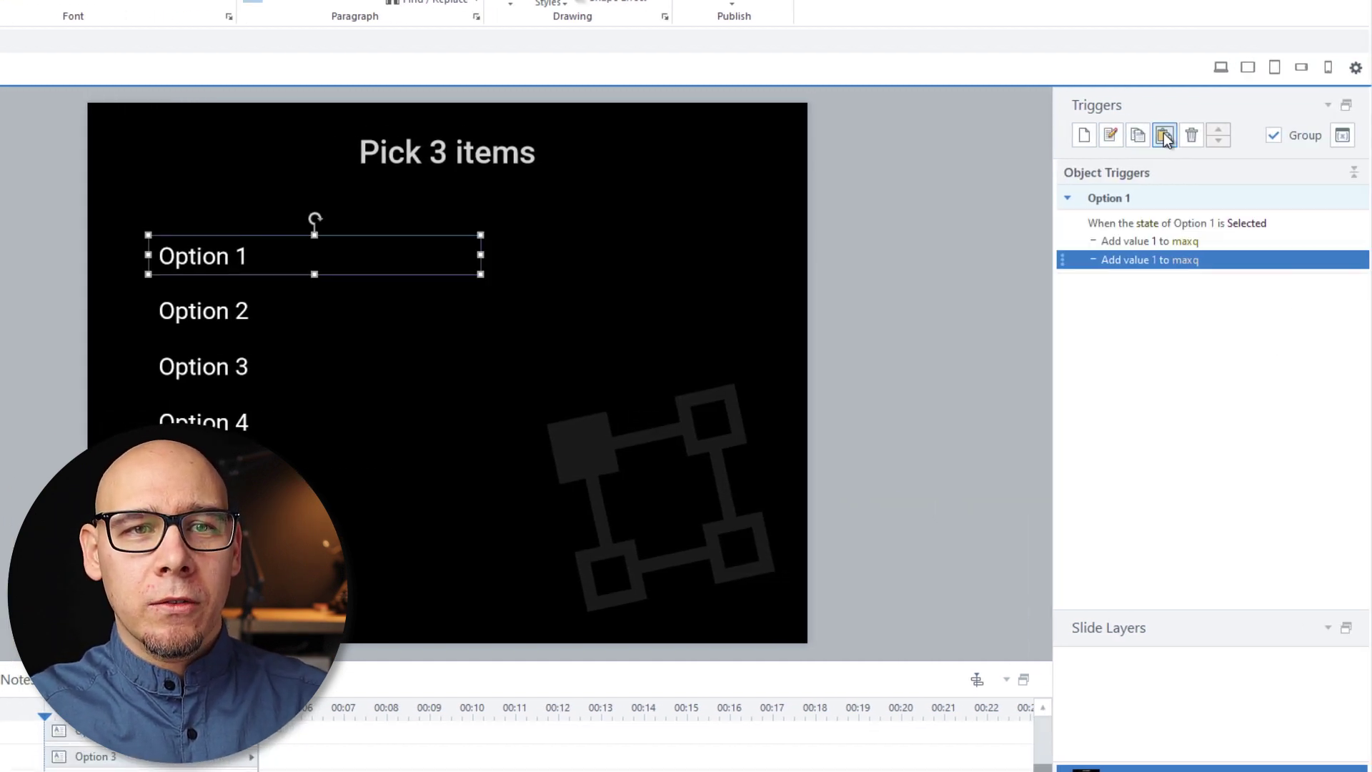
double_click(1238, 259)
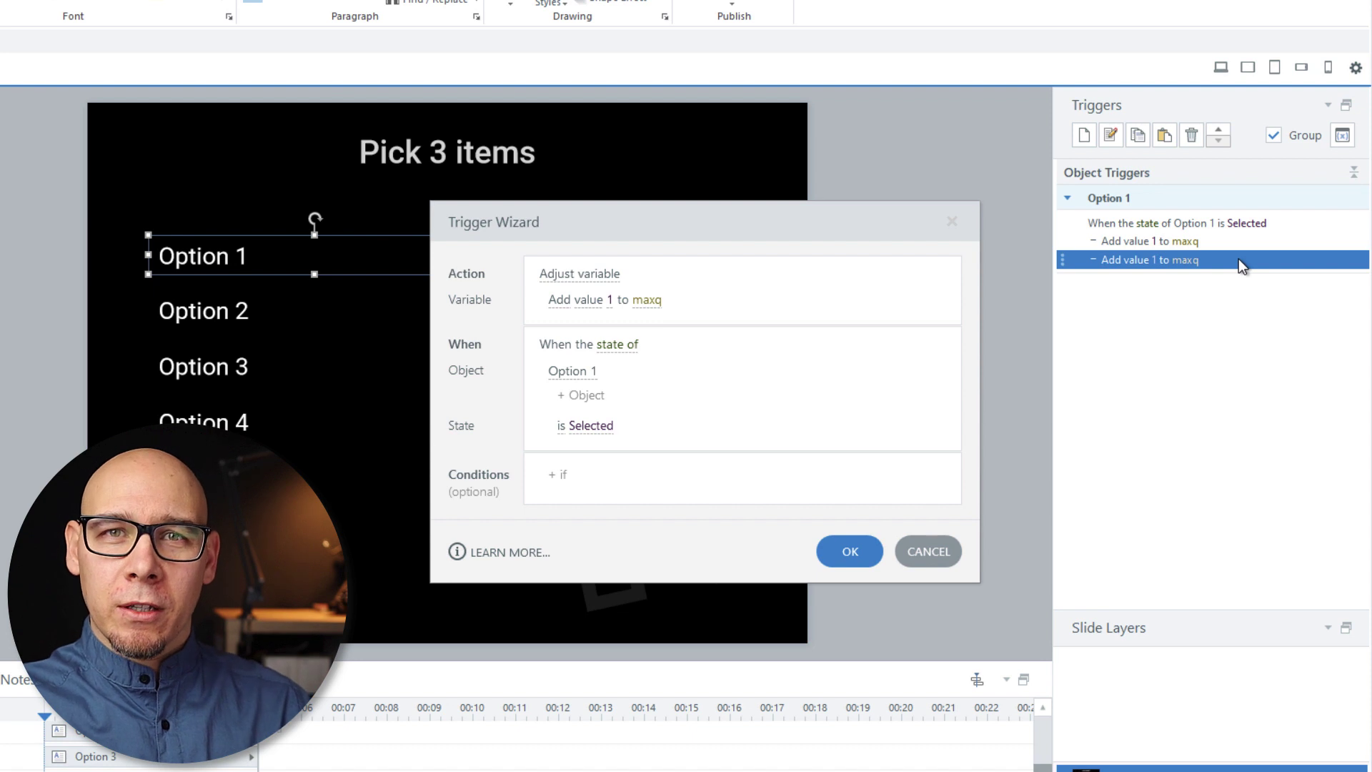
click(572, 303)
click(598, 345)
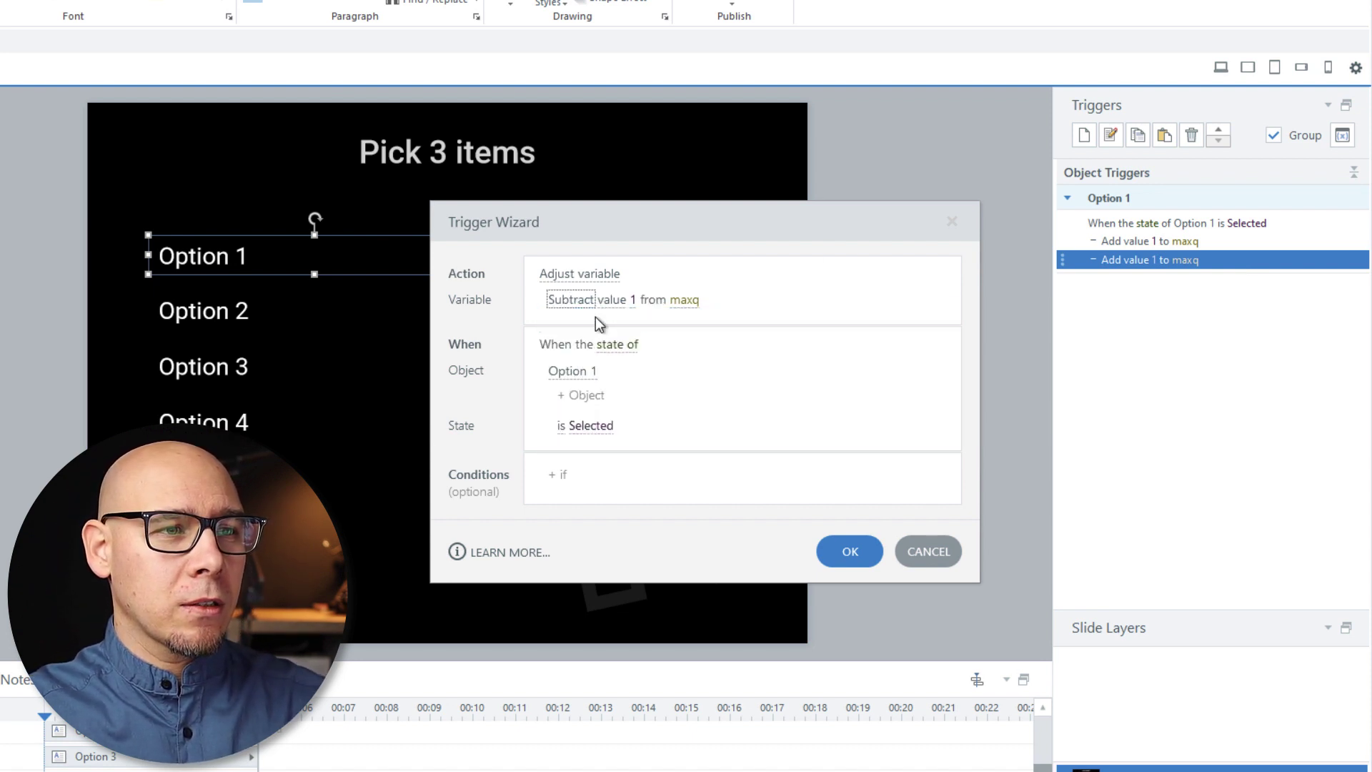
click(562, 425)
click(578, 496)
click(845, 557)
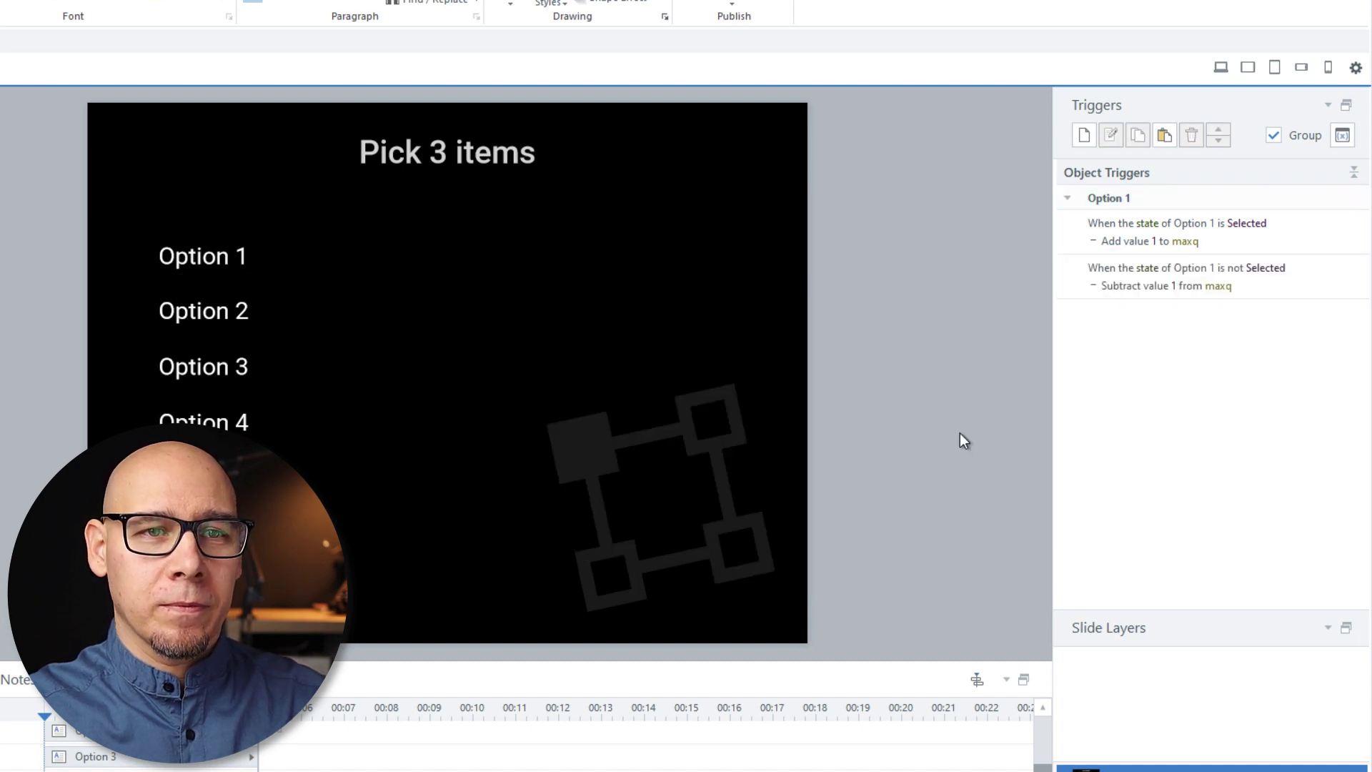
Paste both Option 1 maxq triggers onto Options 2, 3, 4, 5 and 6
click(1301, 226)
ctrl+click(1302, 281)
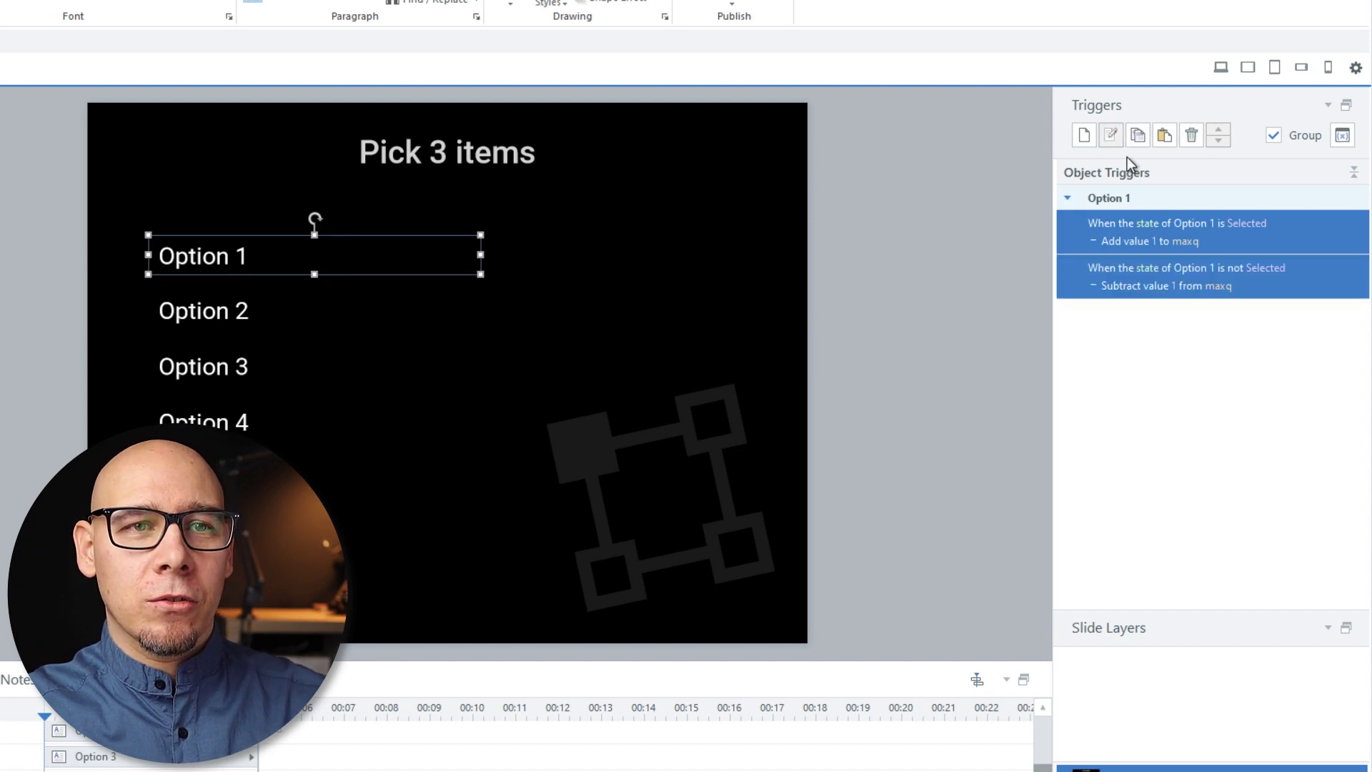
click(239, 294)
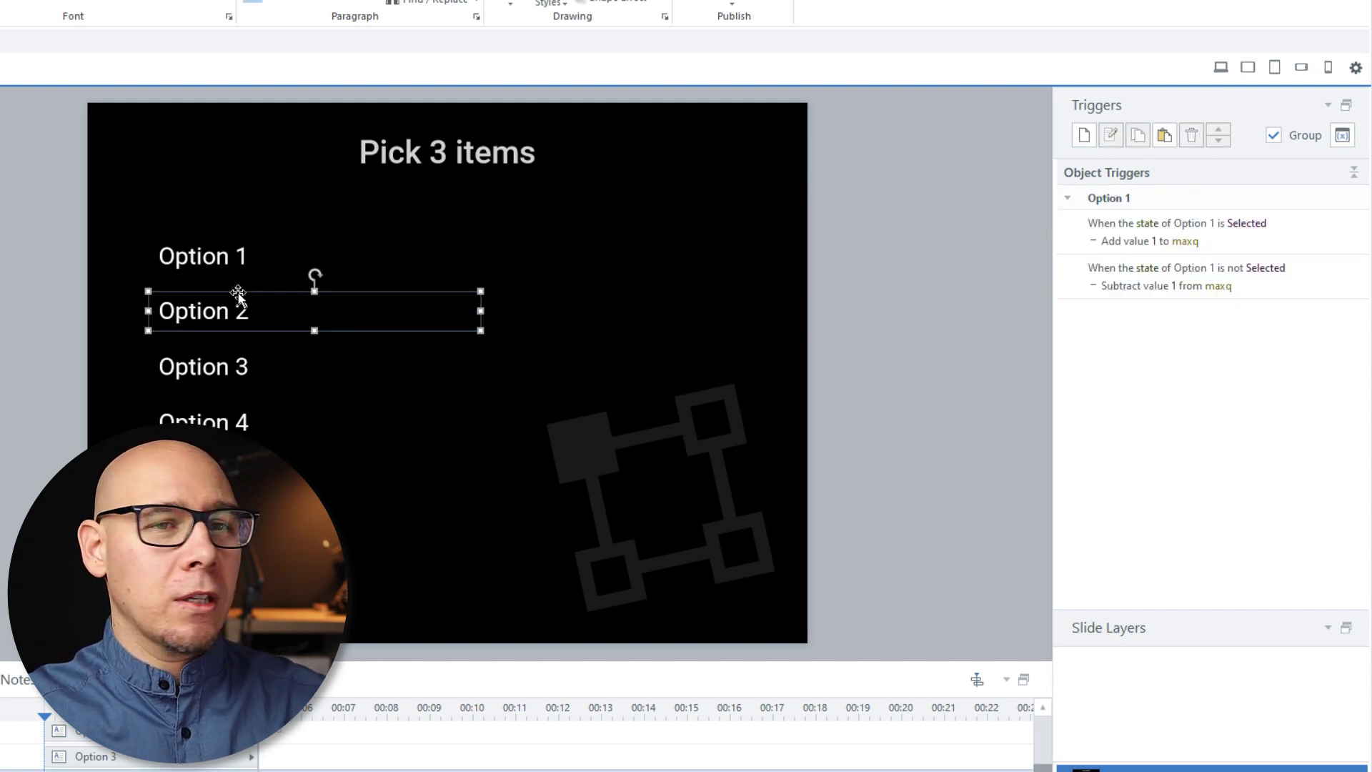
key(ctrl+v)
click(215, 364)
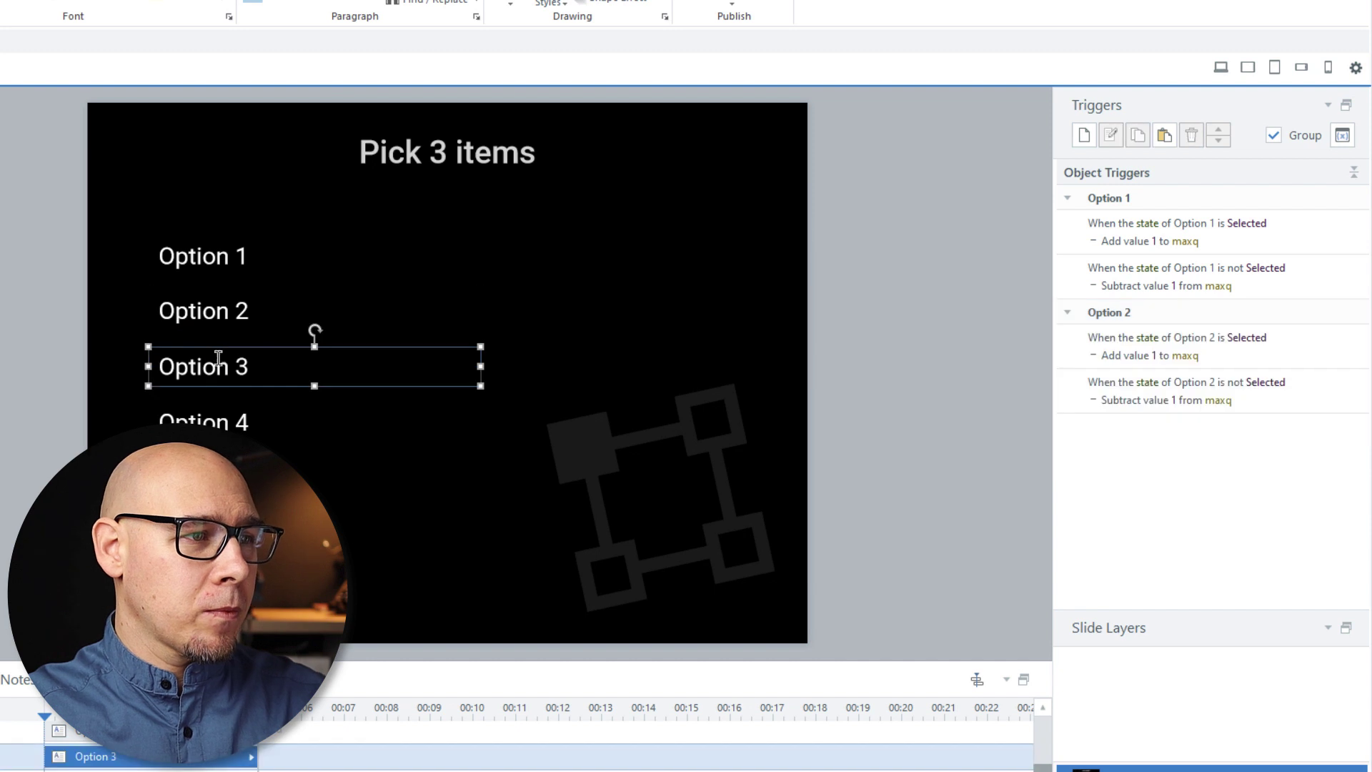
key(ctrl+v)
click(215, 420)
key(ctrl+v)
click(215, 476)
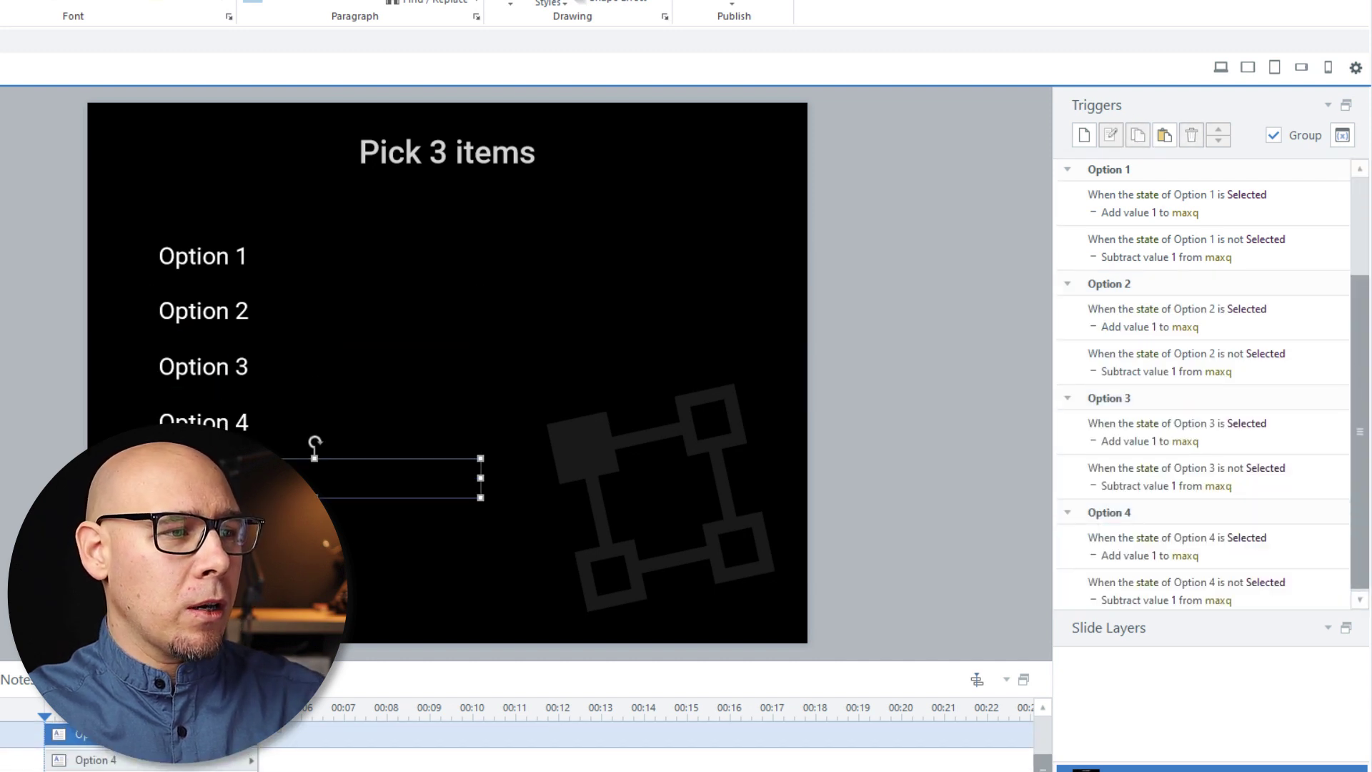
key(ctrl+v)
click(214, 533)
key(ctrl+v)
Review the pasted triggers and select the 0 counter at the slide's top right
click(902, 383)
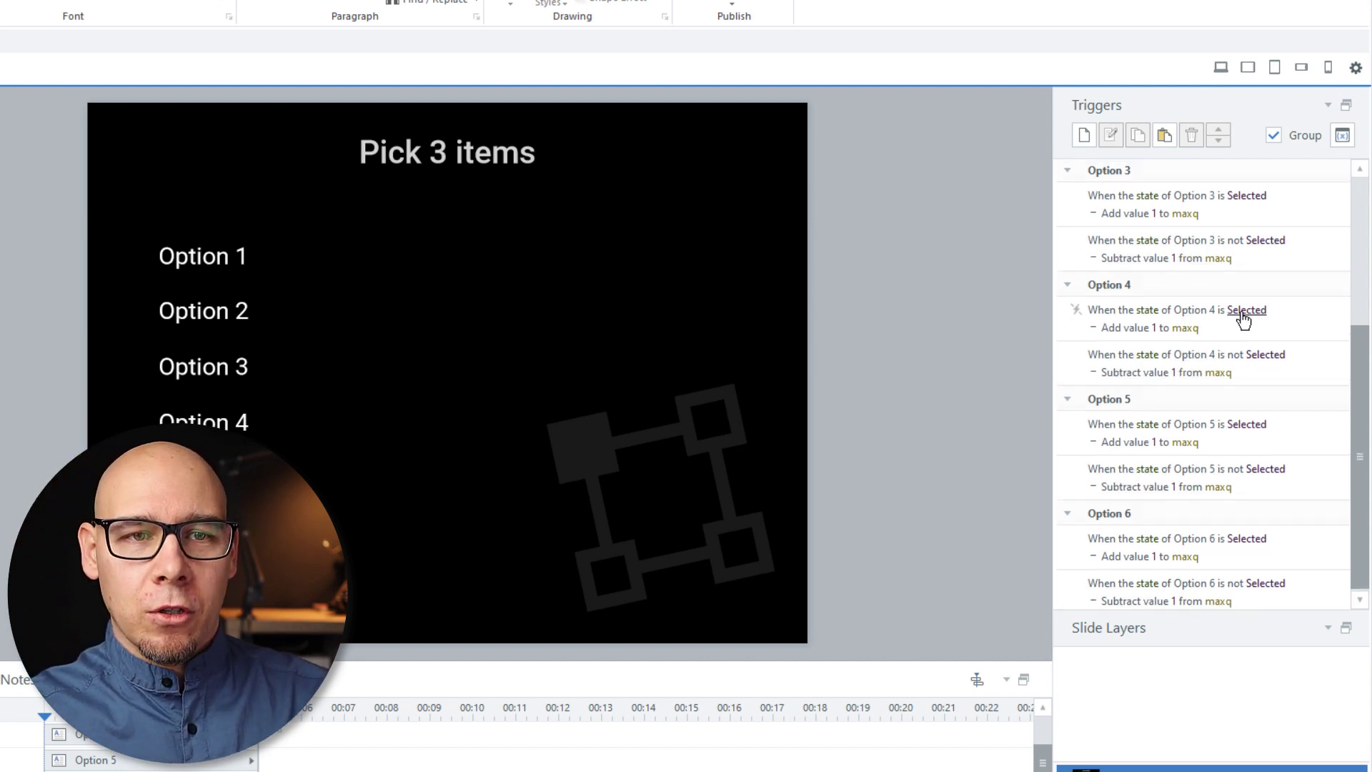
scroll(1229, 272, up, 1)
scroll(1220, 217, down, 1)
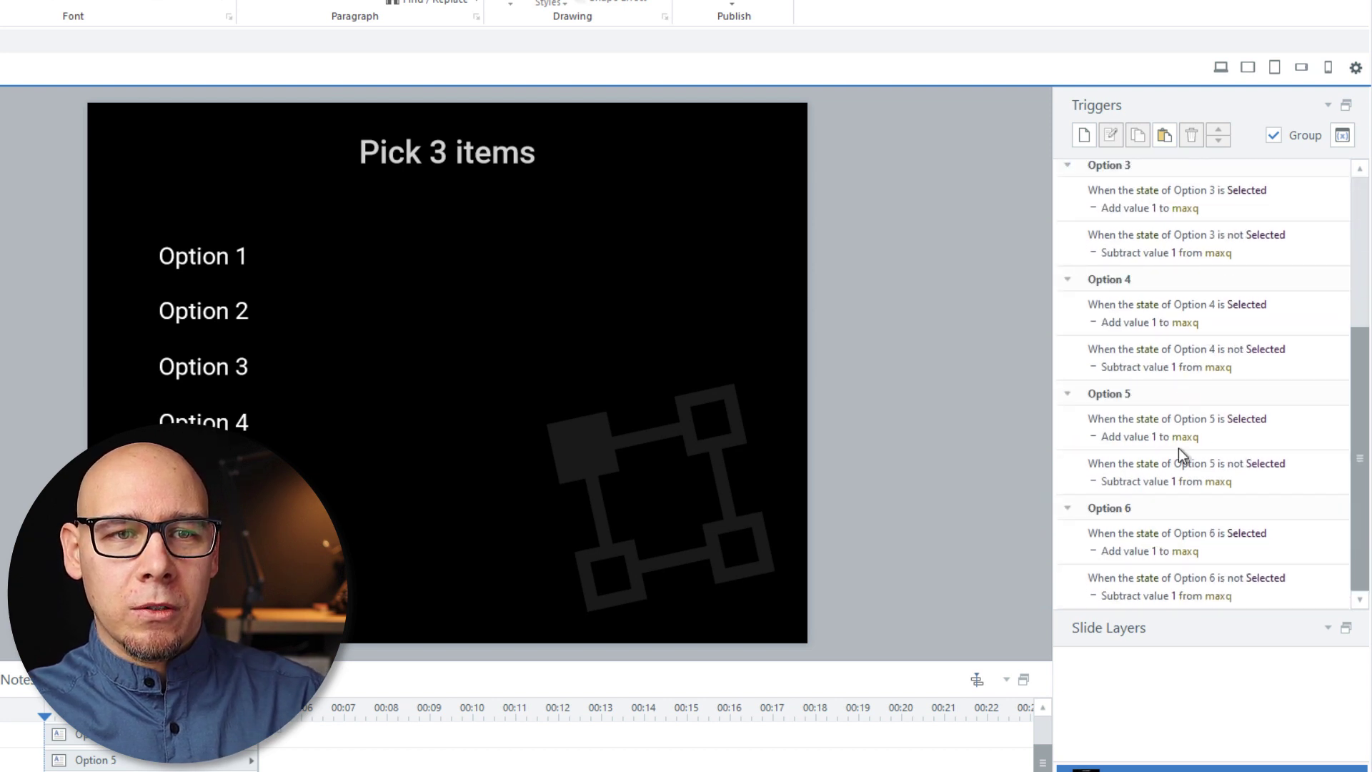
scroll(1183, 443, up, 3)
scroll(1195, 422, down, 3)
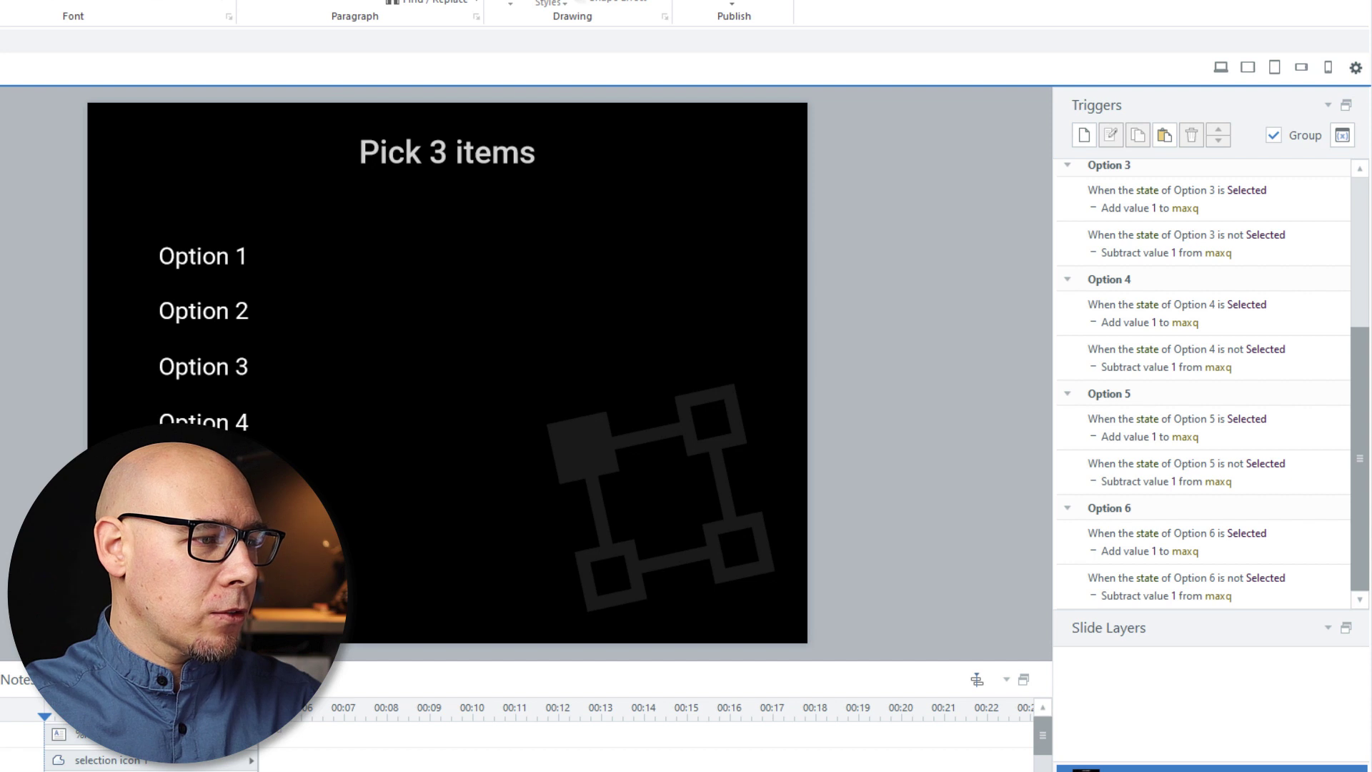
click(107, 734)
key(F12)
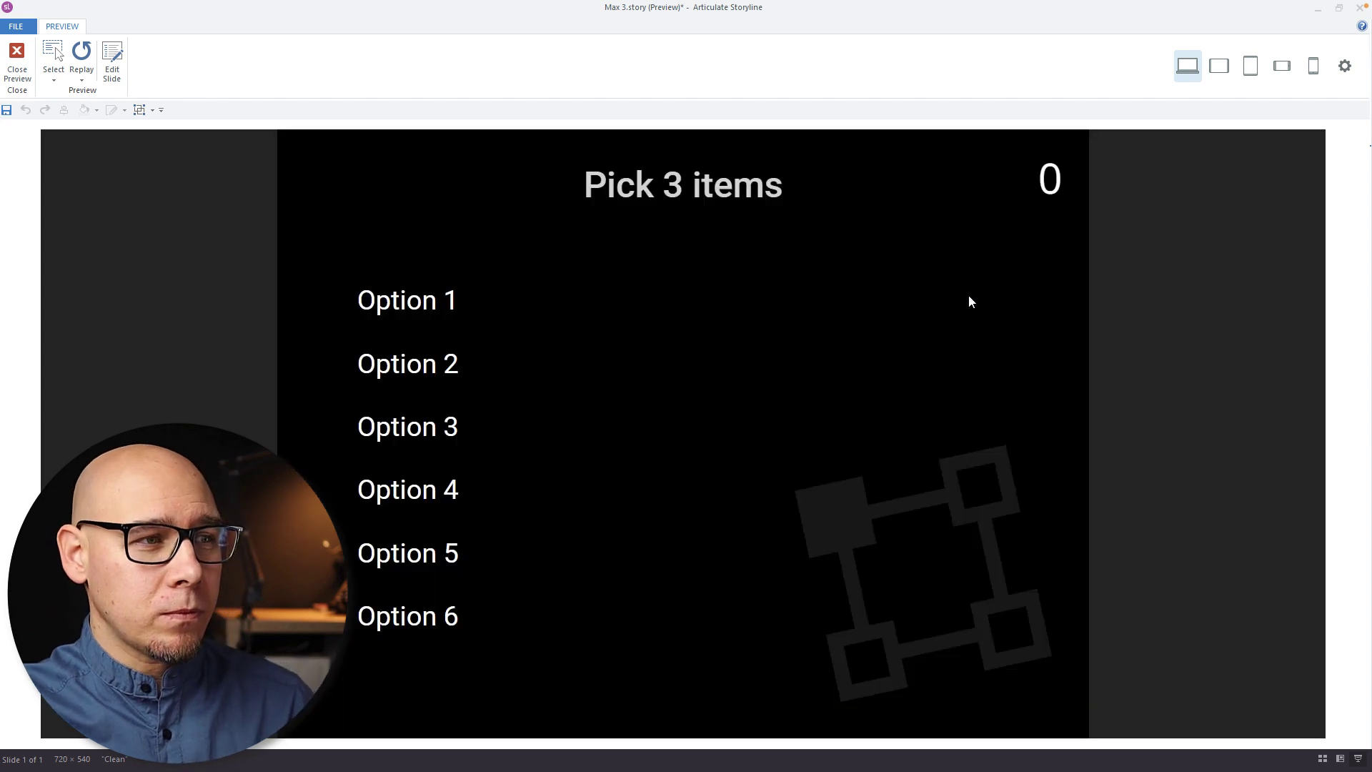
click(447, 303)
click(449, 364)
click(450, 426)
click(451, 489)
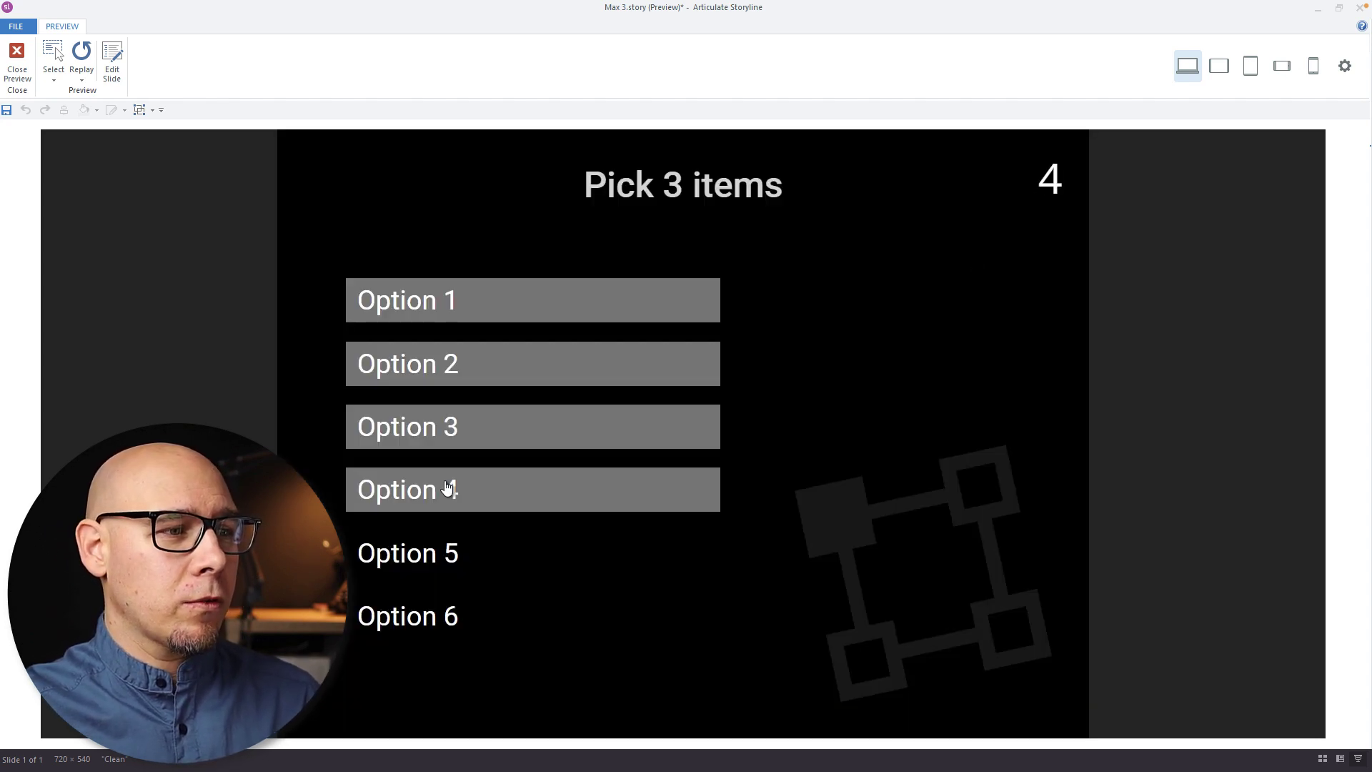
click(439, 565)
click(427, 619)
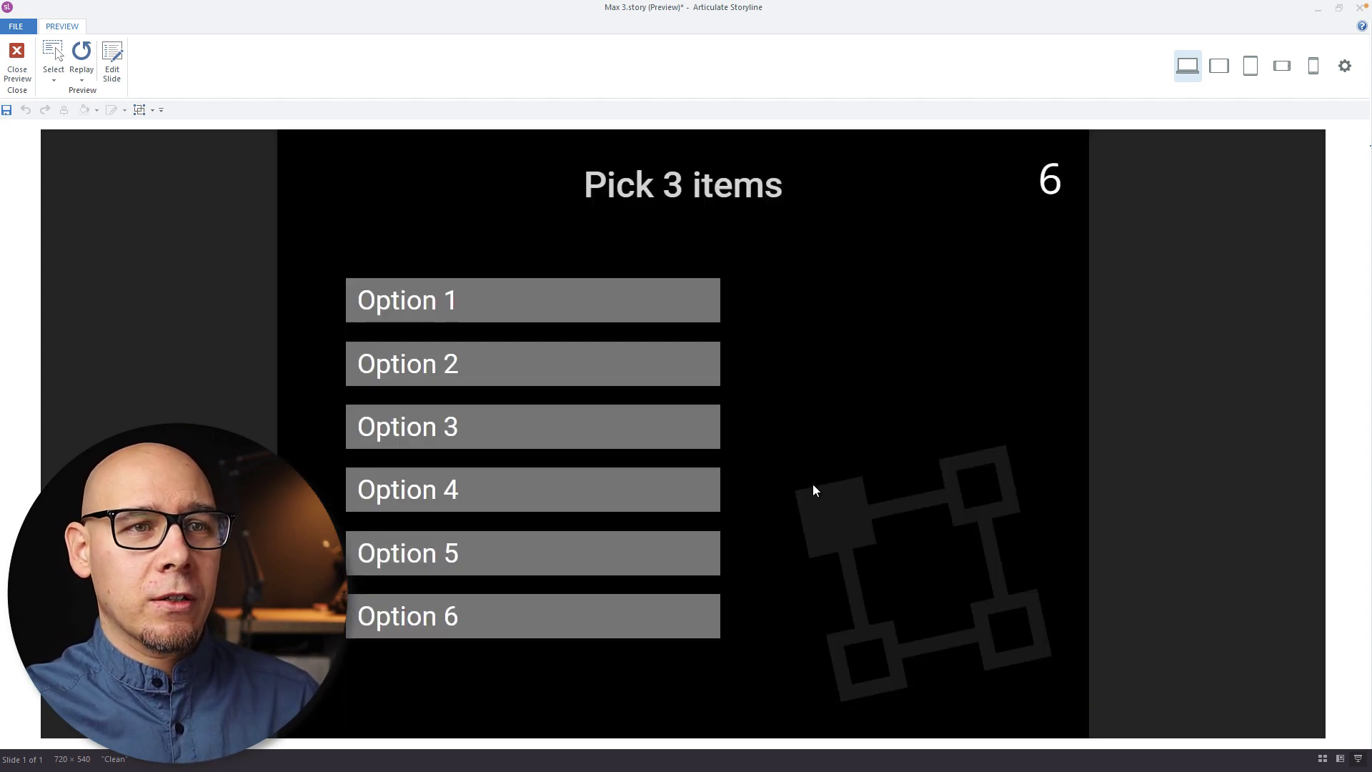
click(453, 551)
click(545, 433)
click(554, 490)
click(564, 364)
click(570, 307)
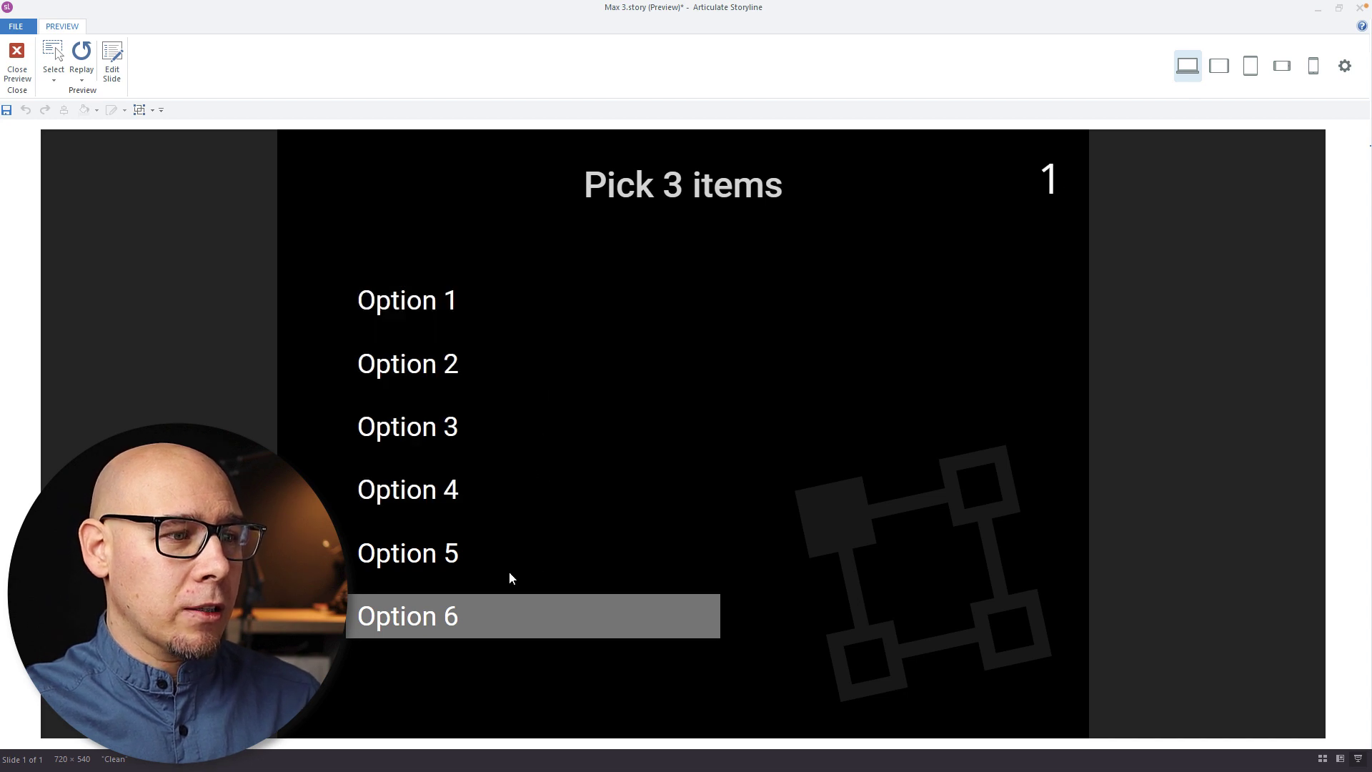
click(466, 613)
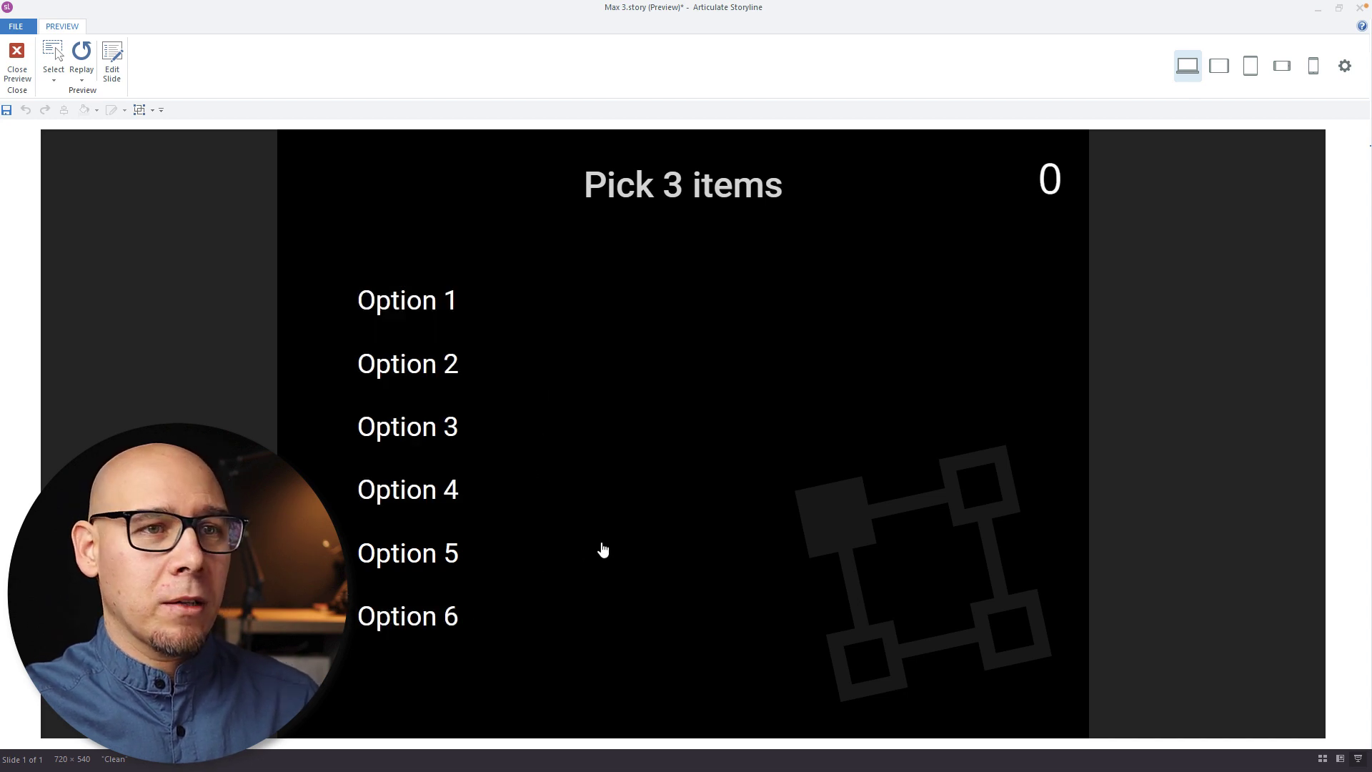
click(471, 501)
click(456, 549)
click(17, 64)
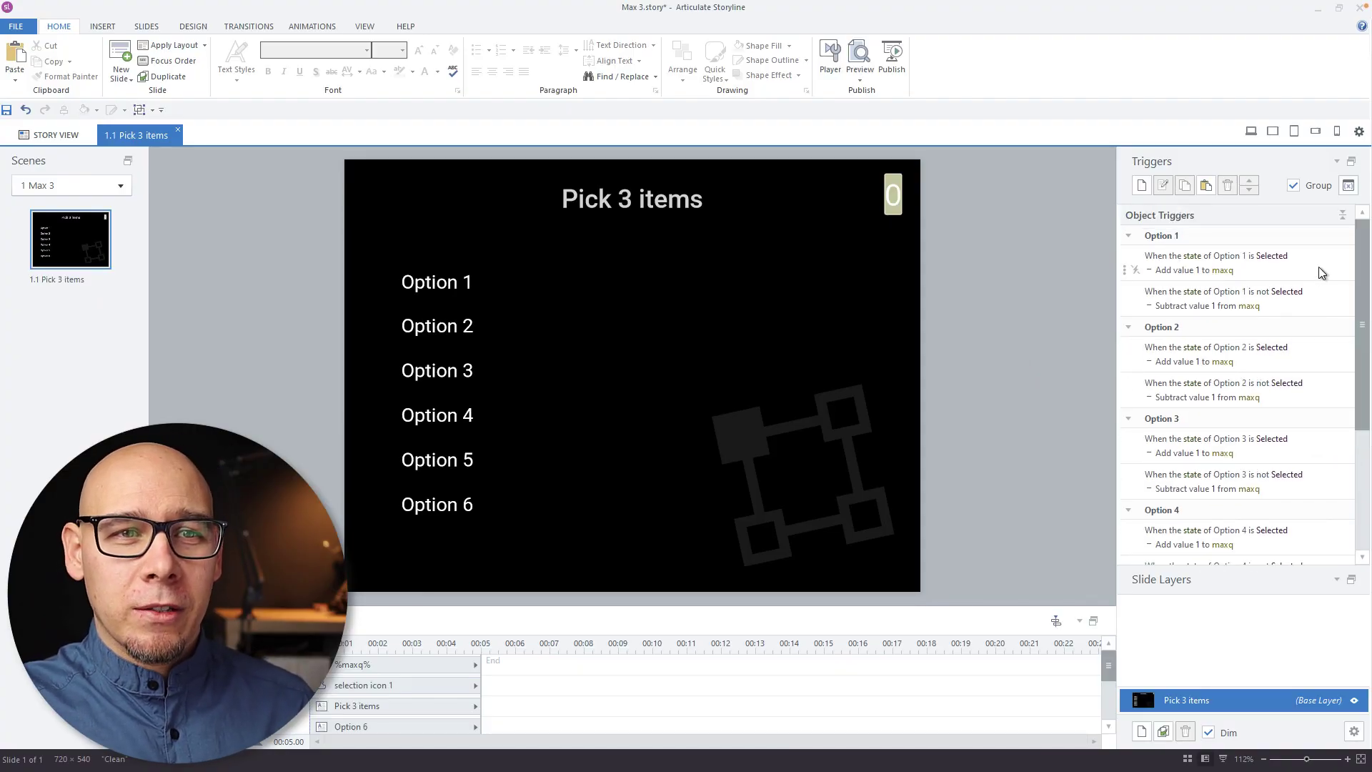
Draft a trigger that changes Option 1 to Normal when the user clicks Option 1
click(1320, 272)
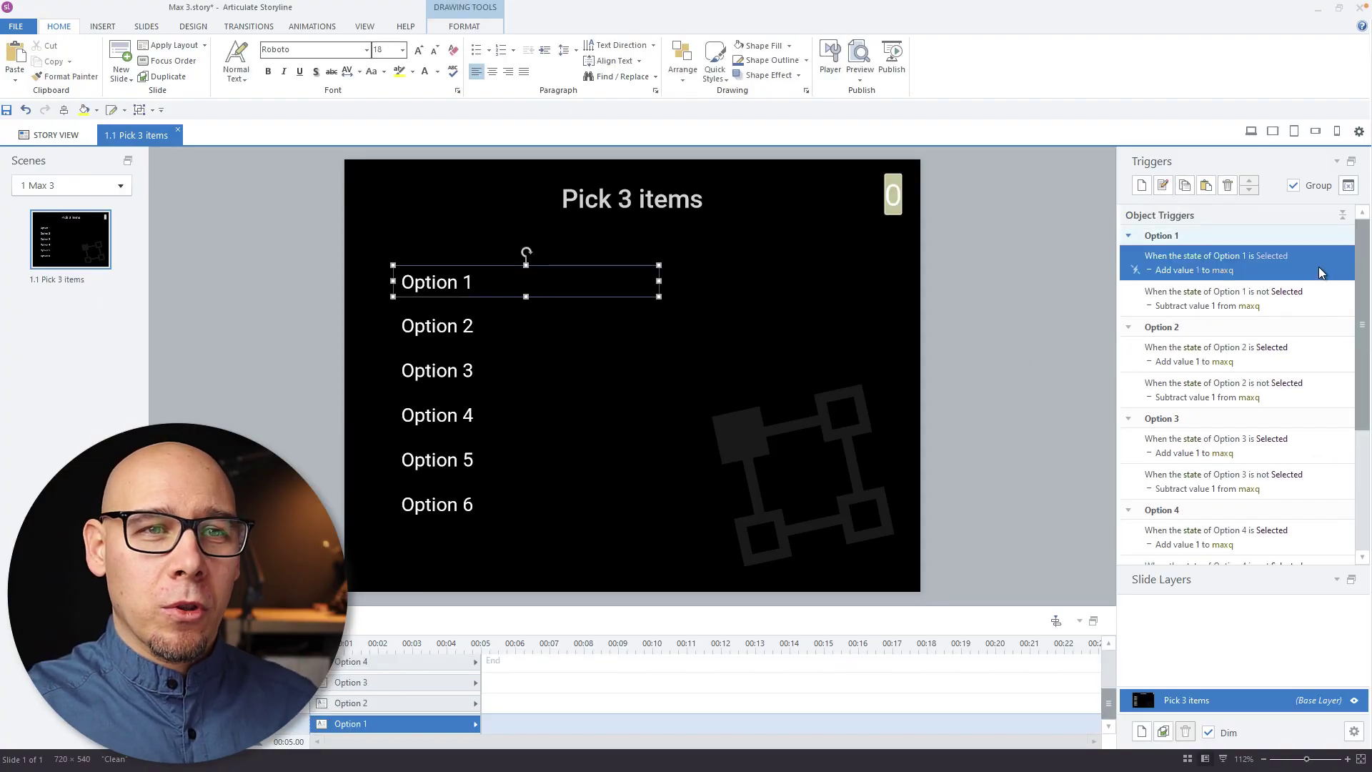
click(1143, 185)
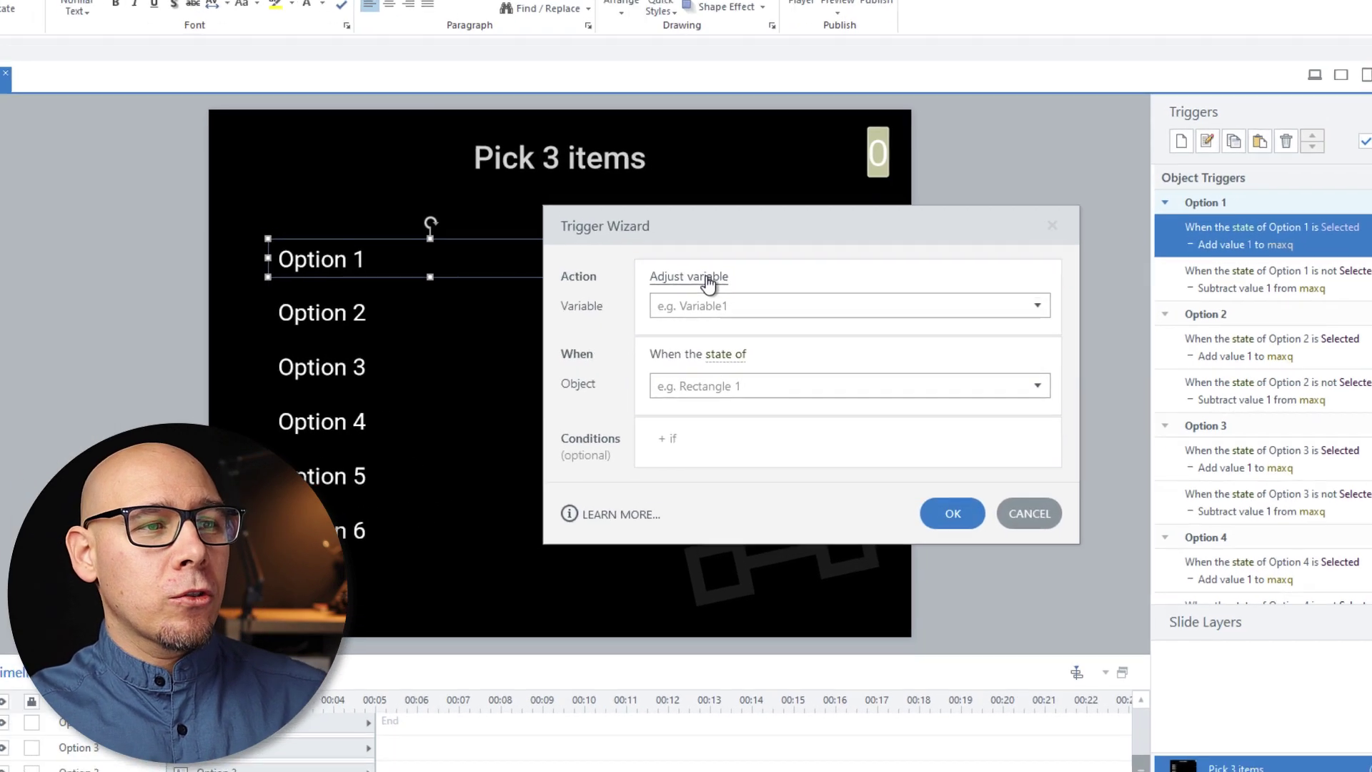
click(752, 296)
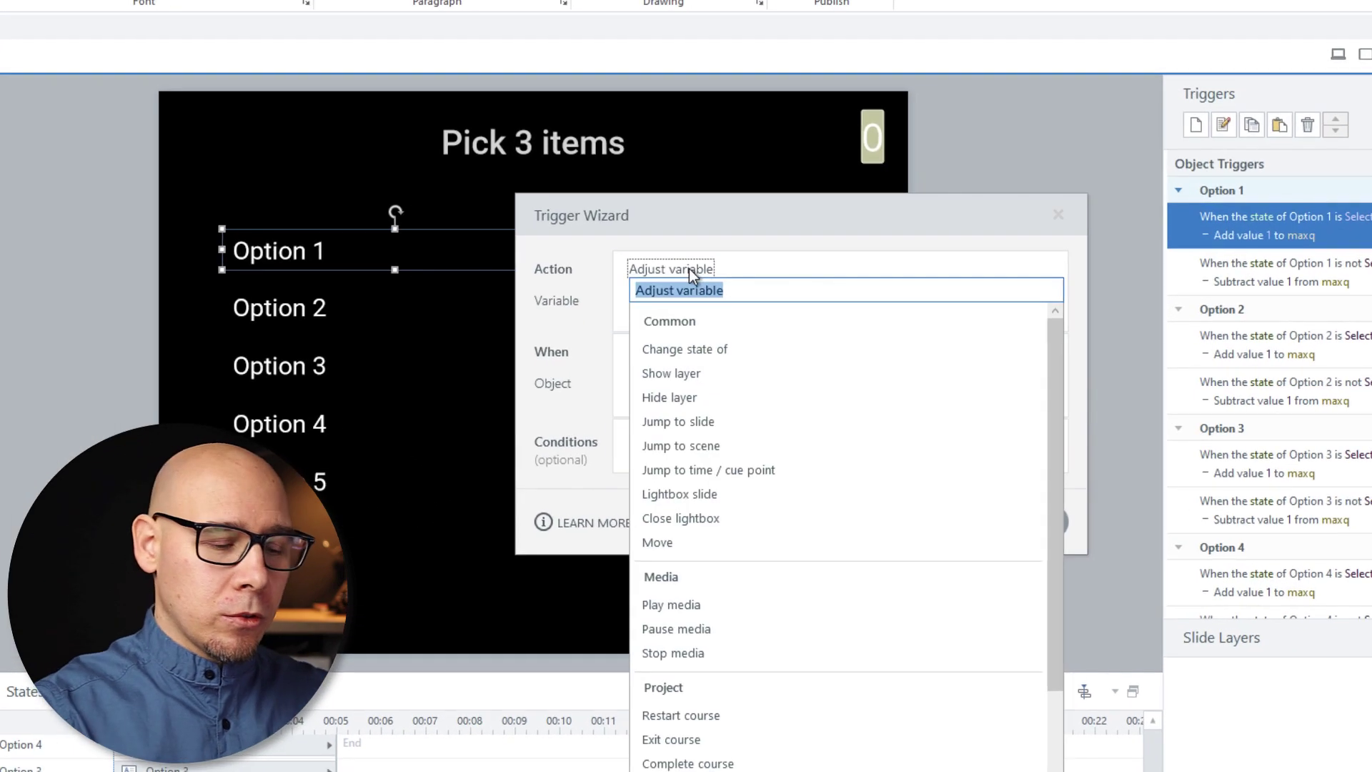
text(ch)
key(Return)
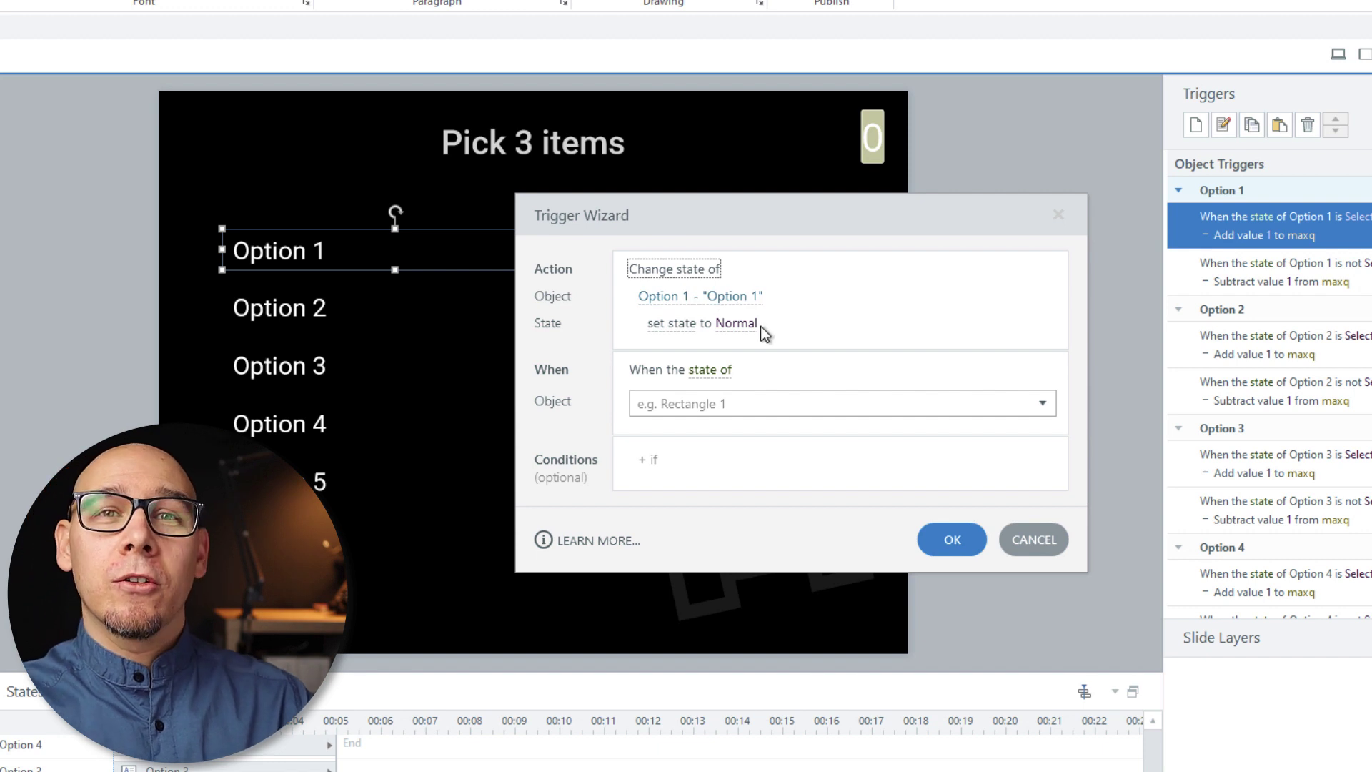
click(716, 368)
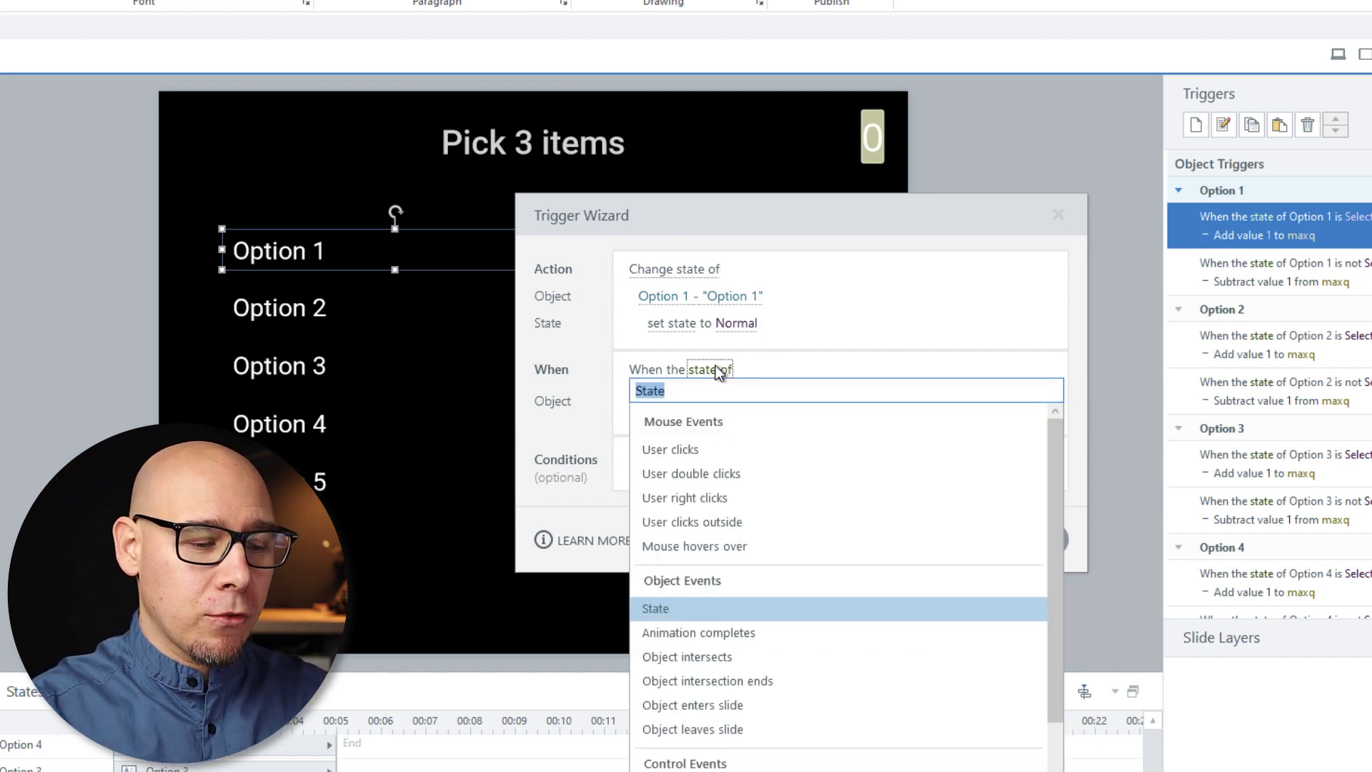
text(us)
key(Return)
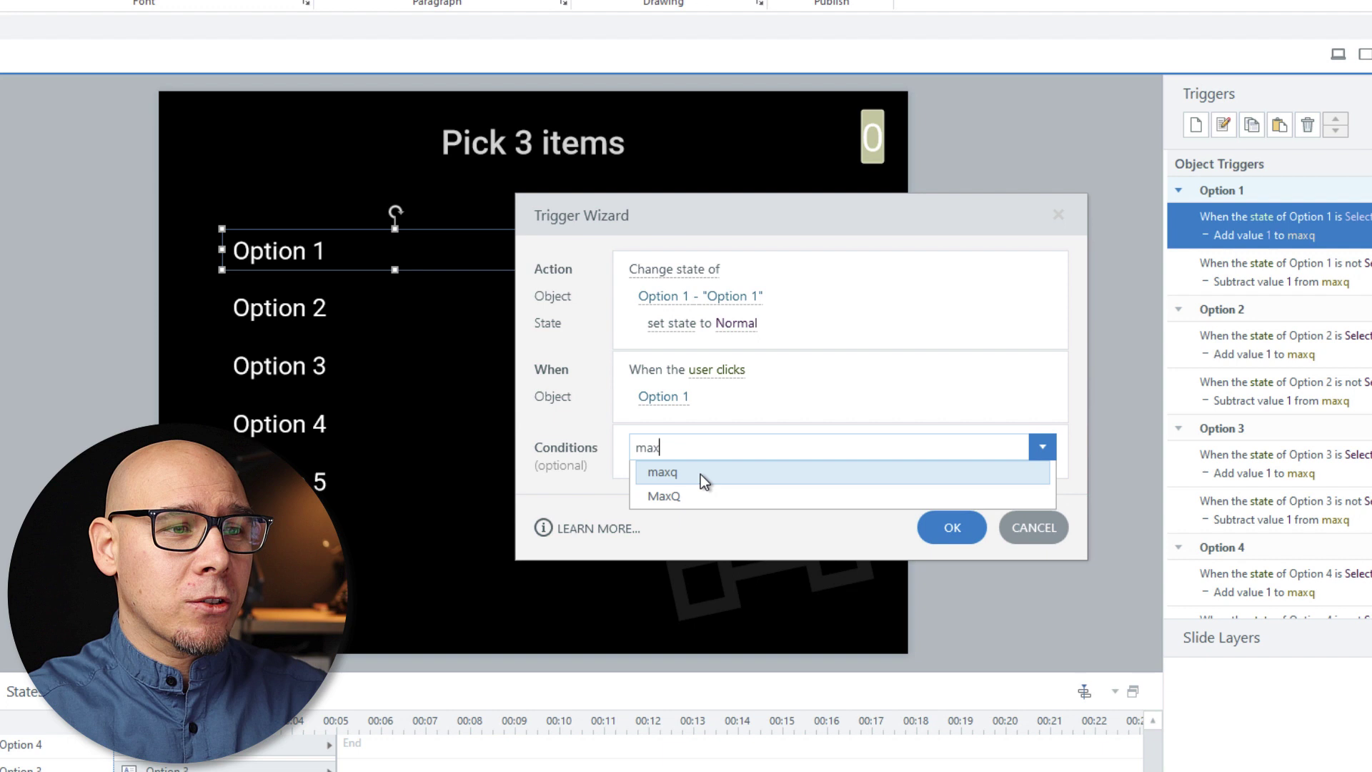
Add the condition maxq = 4 to the click-reset trigger and save it
click(700, 473)
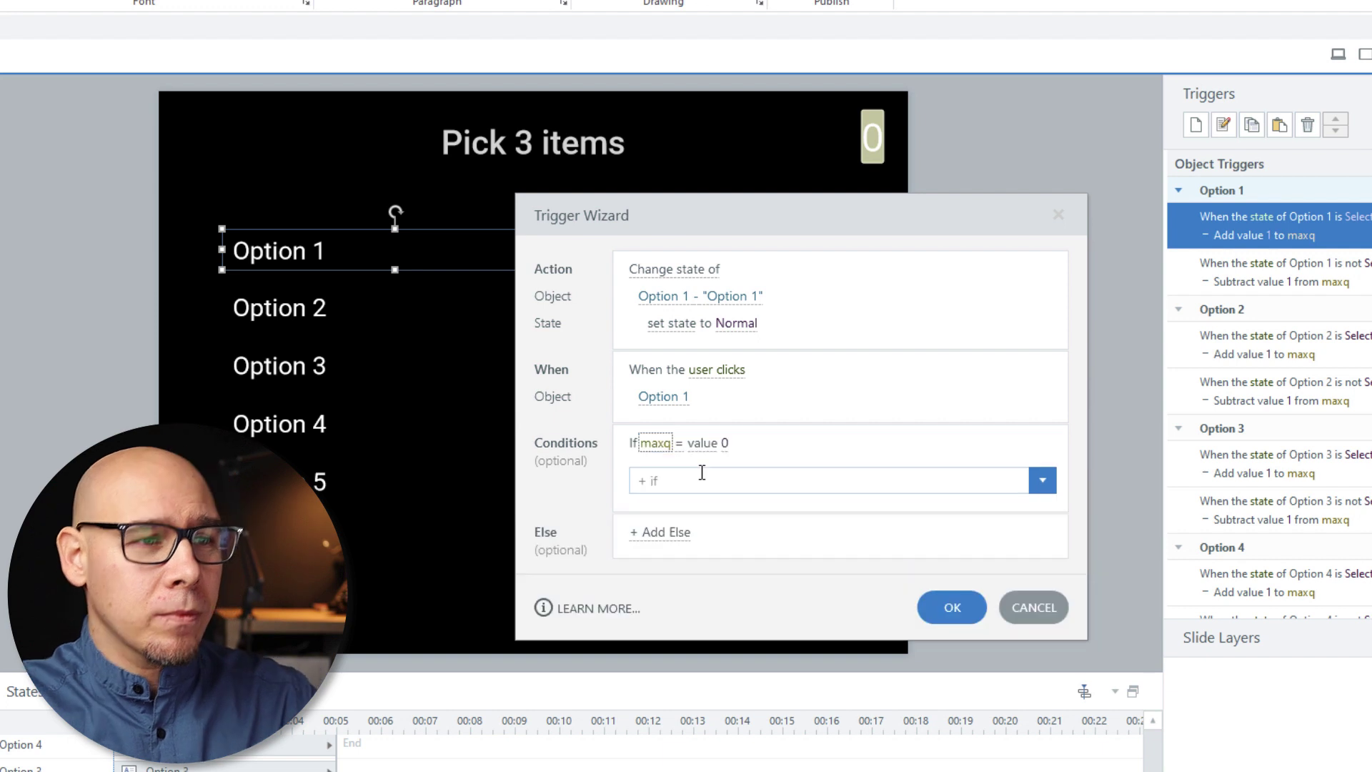
click(725, 443)
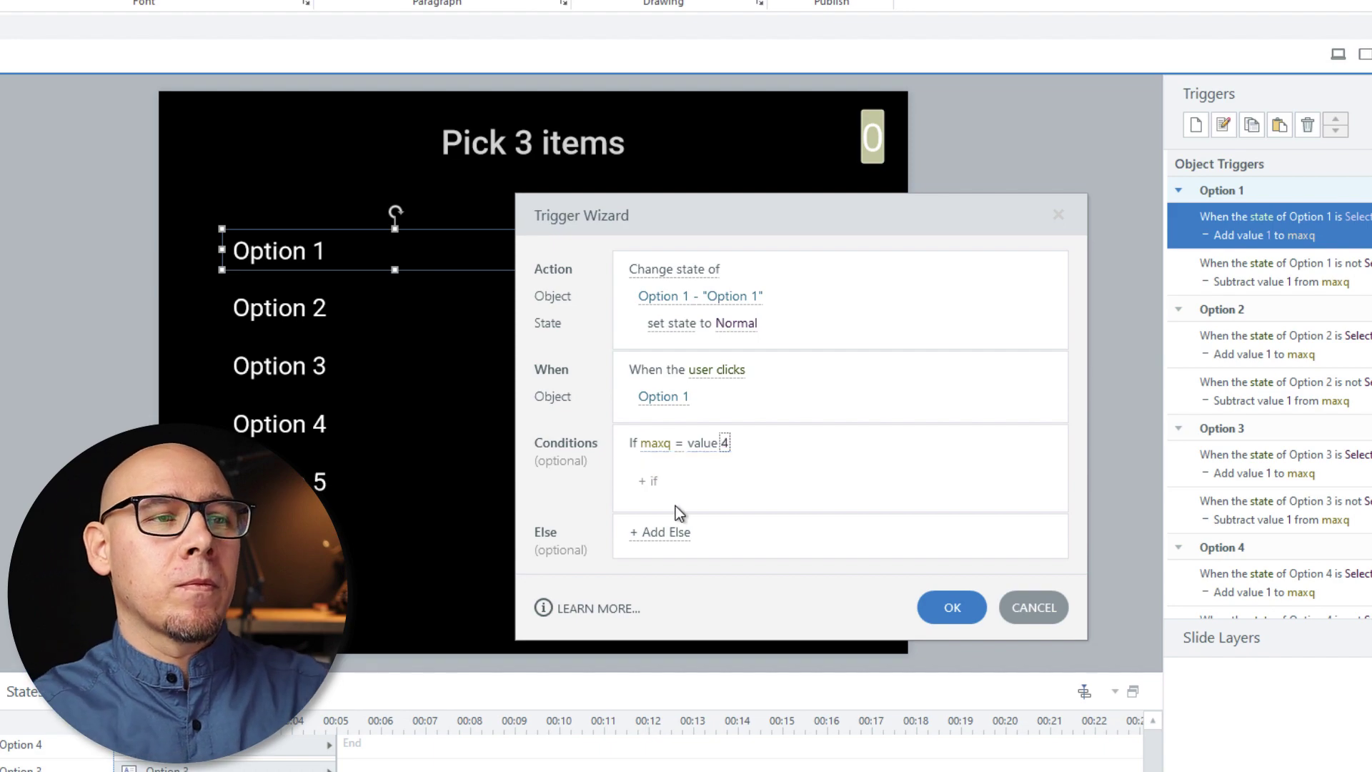
click(972, 603)
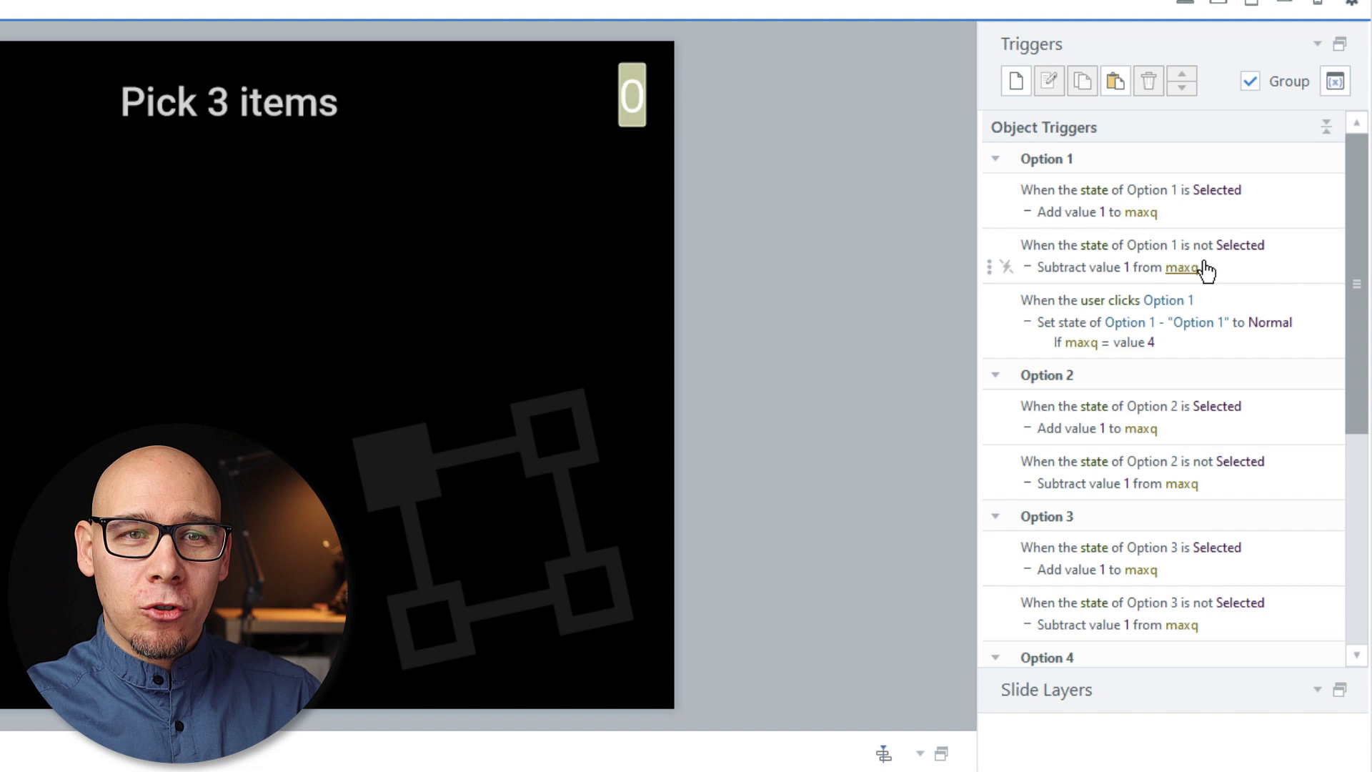
click(1318, 266)
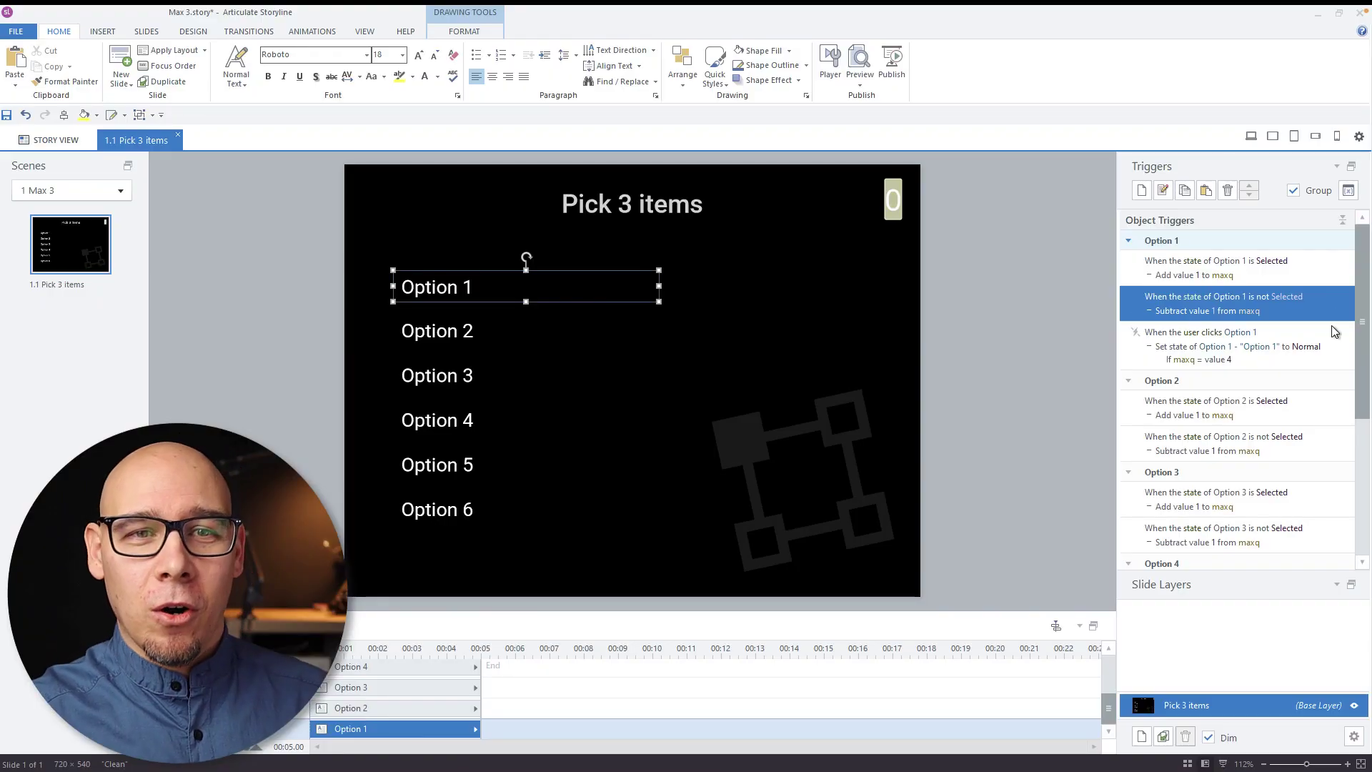
Take Option 1's click-reset trigger and select Options 2–6 to receive it
click(1338, 332)
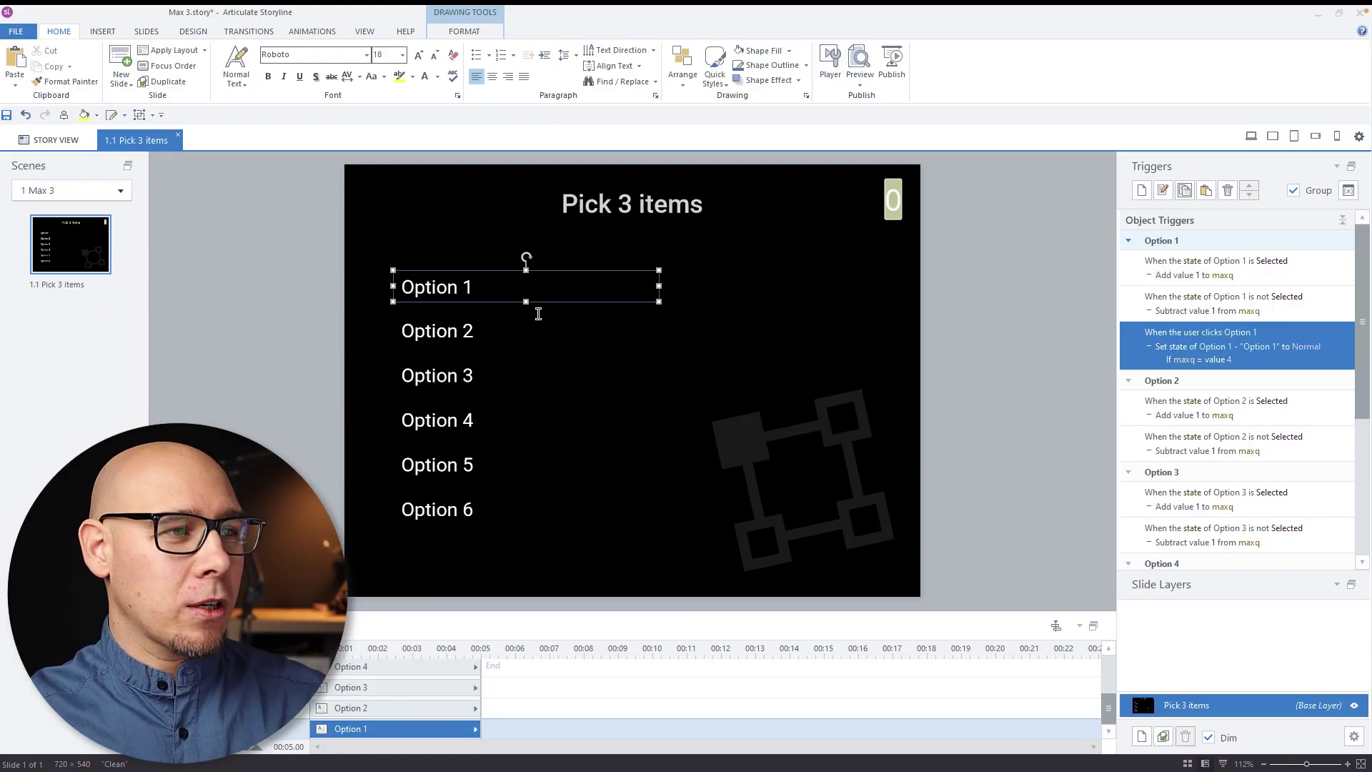
click(473, 331)
shift+click(458, 376)
shift+click(457, 420)
shift+click(458, 465)
shift+click(457, 510)
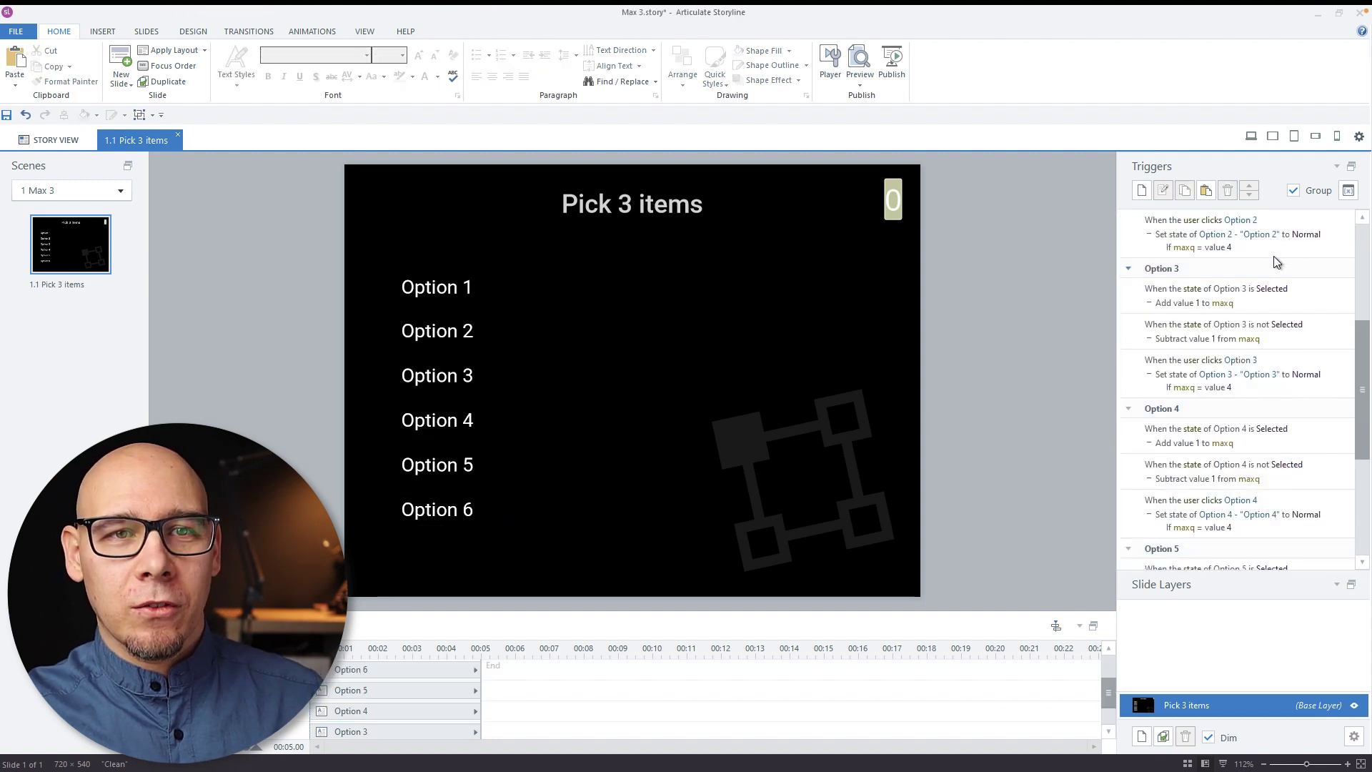
Check the new click triggers on Options 2, 3 and 4, then preview the slide
click(1319, 246)
click(1255, 387)
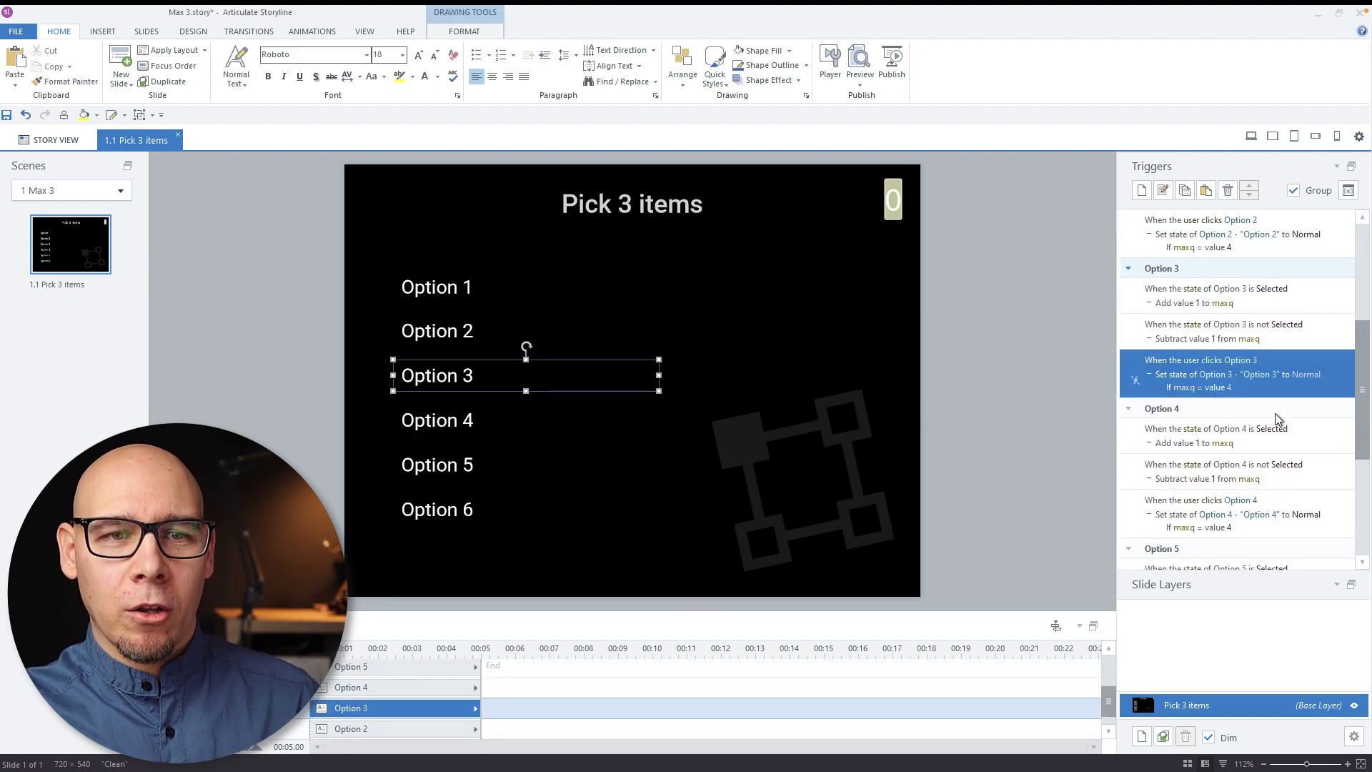
click(1292, 496)
click(1054, 366)
key(F12)
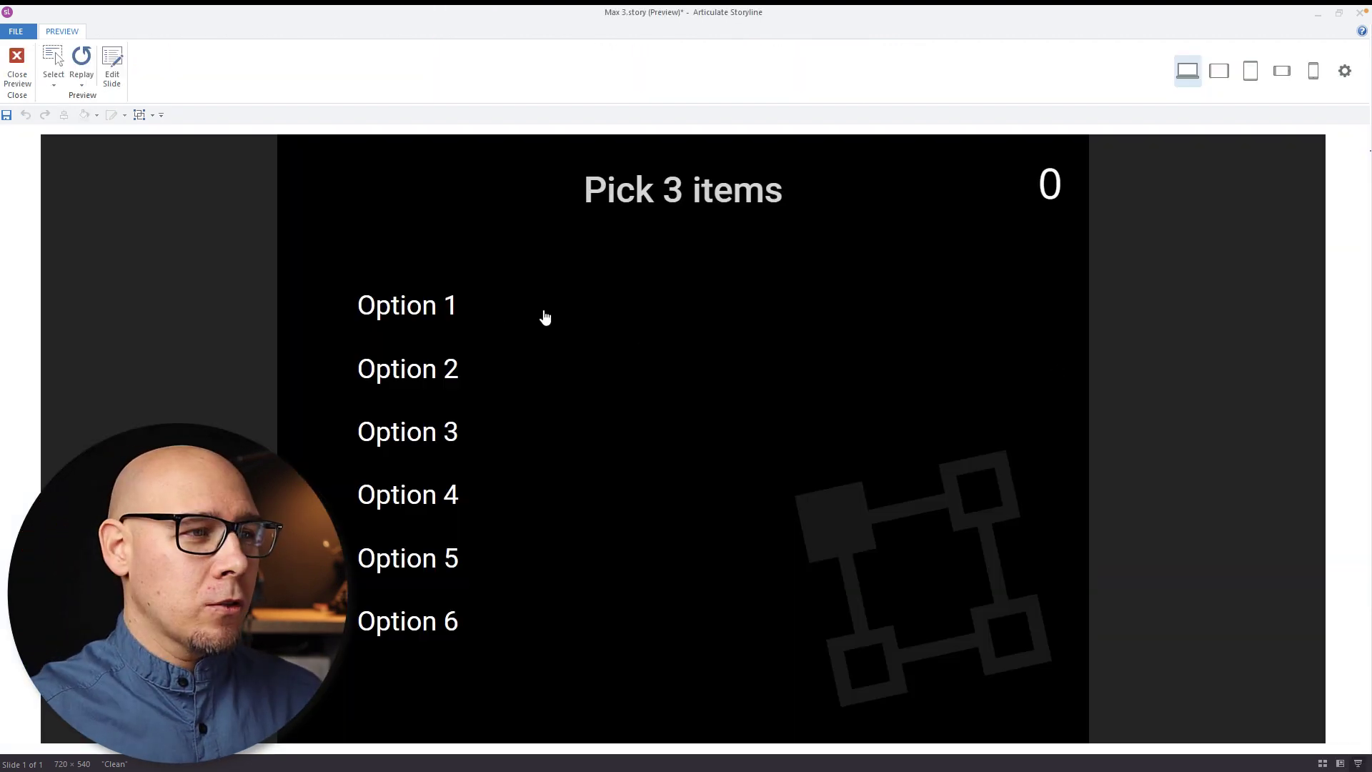
Pick Options 1, 2 and 3, unpick Option 3, then pick Option 4 for a count of 3
click(467, 311)
click(463, 372)
click(458, 432)
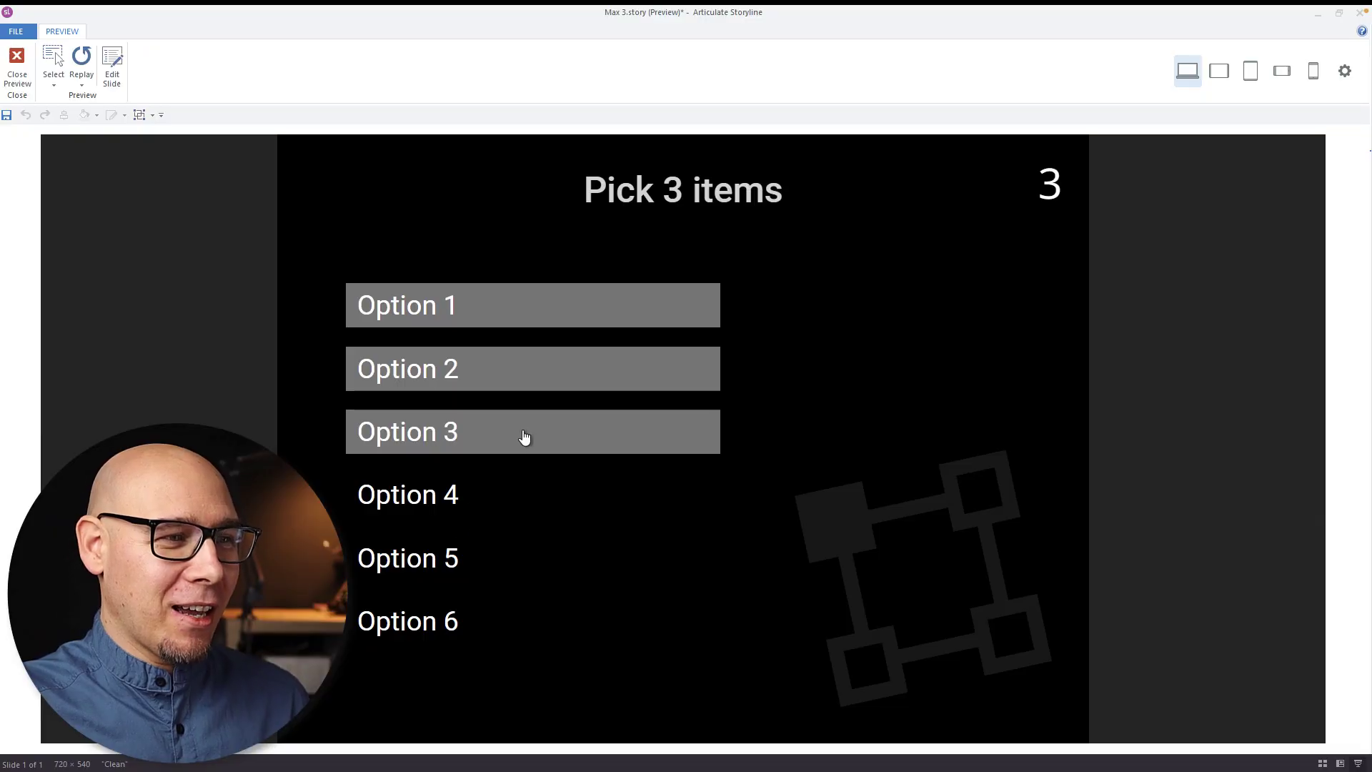
click(524, 436)
click(449, 495)
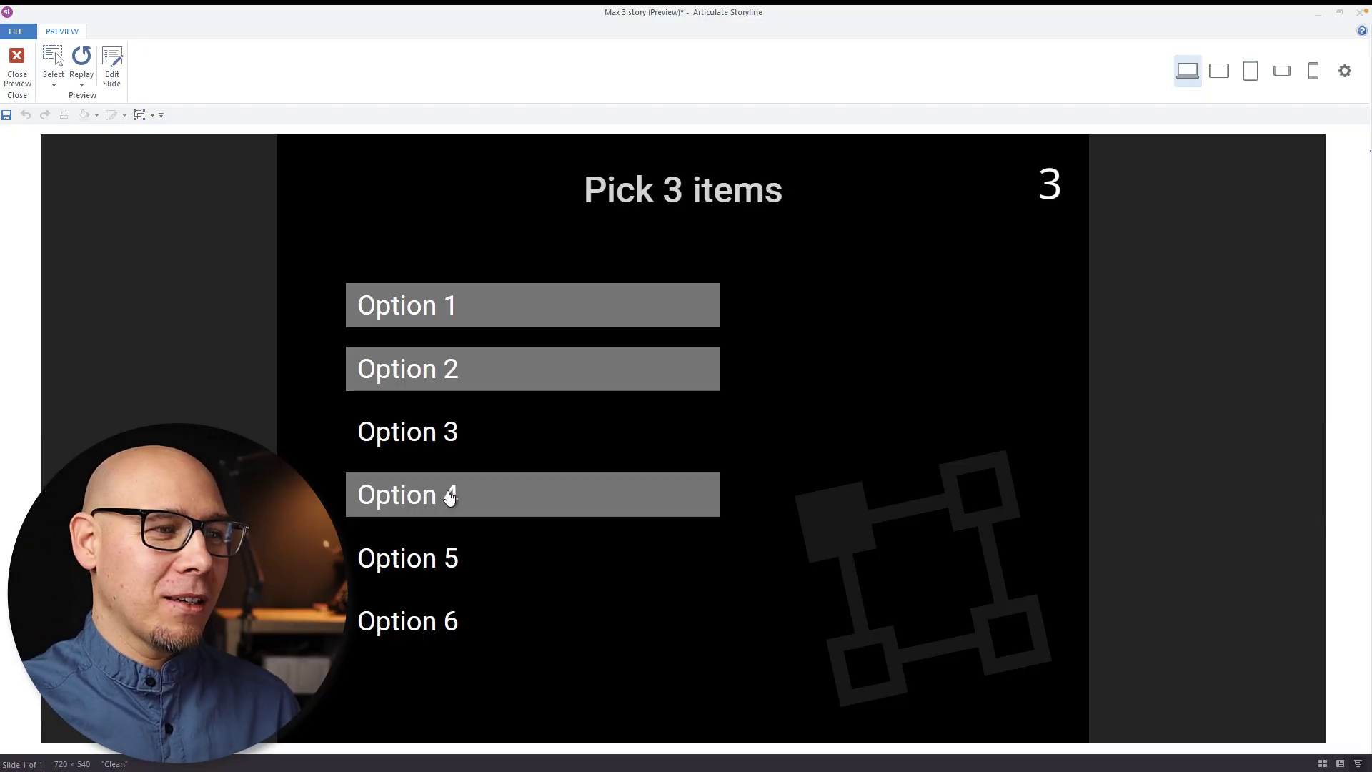